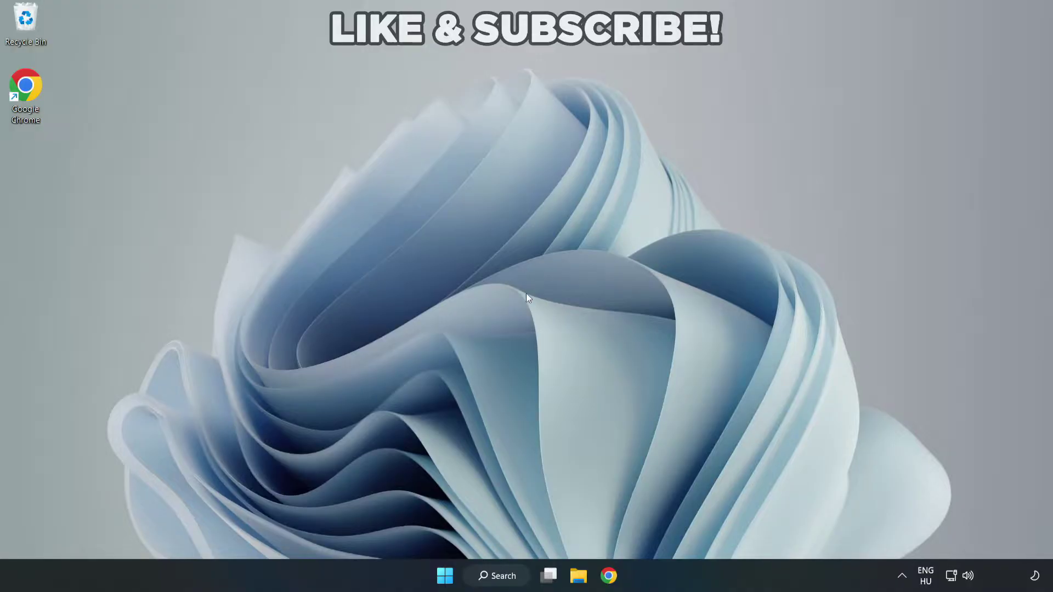
- Search Windows for 'device manager' and open Device Manager from the best match
left_click(502, 574)
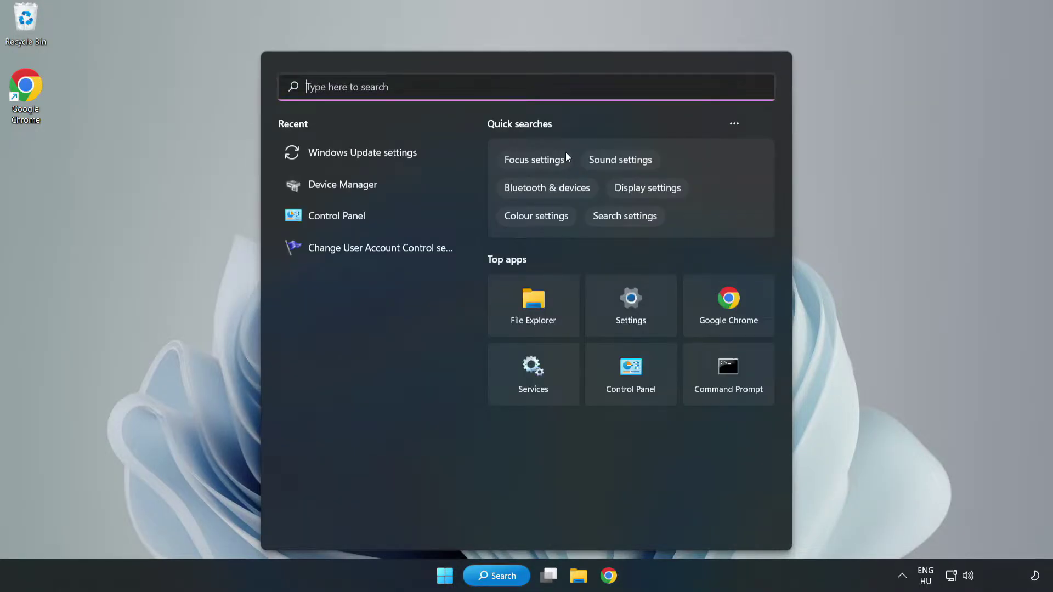
type("device m")
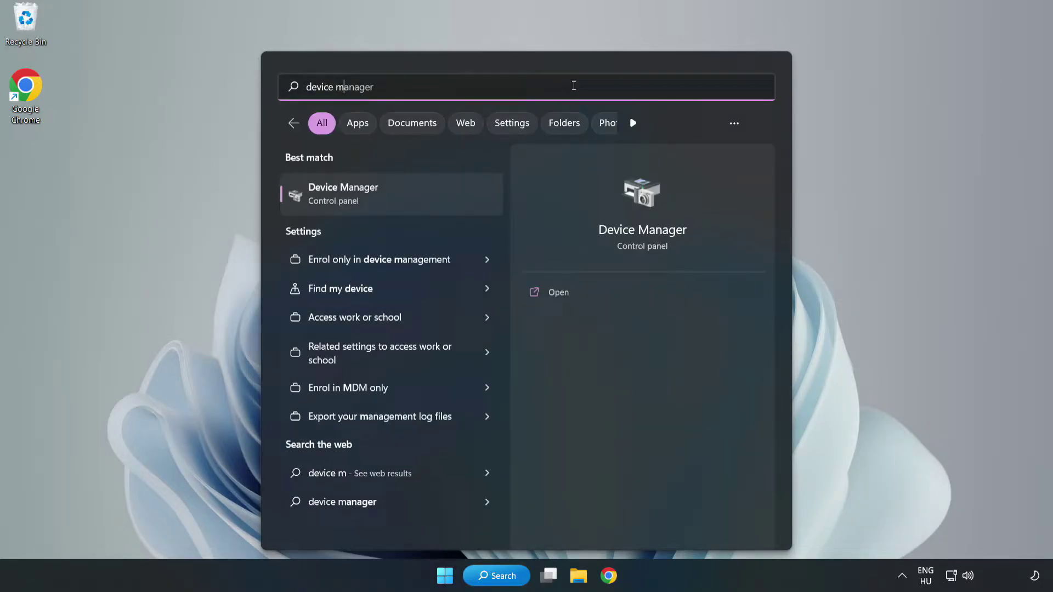
type("anager")
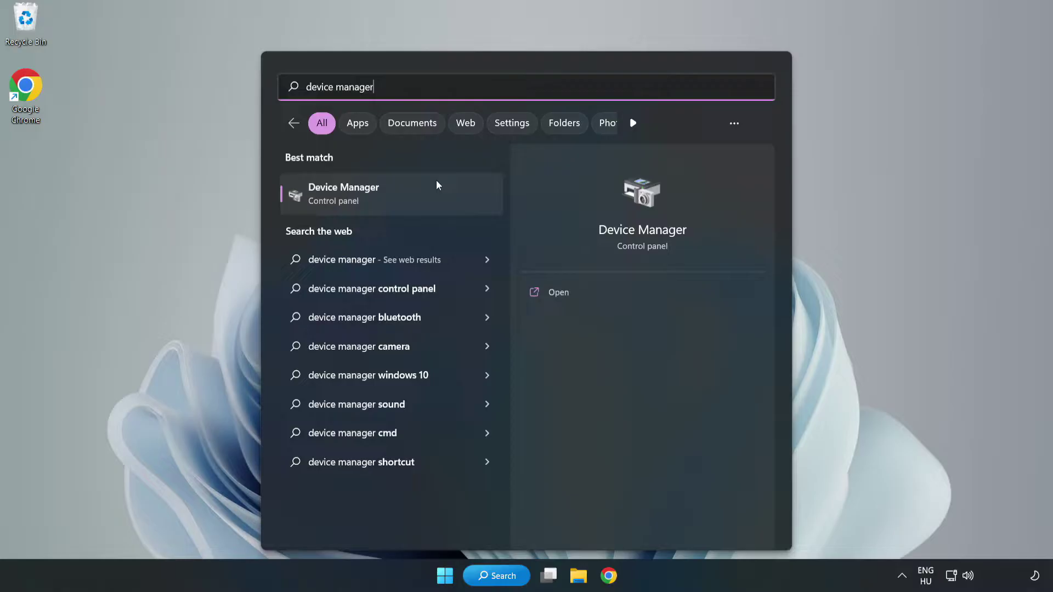
left_click(393, 203)
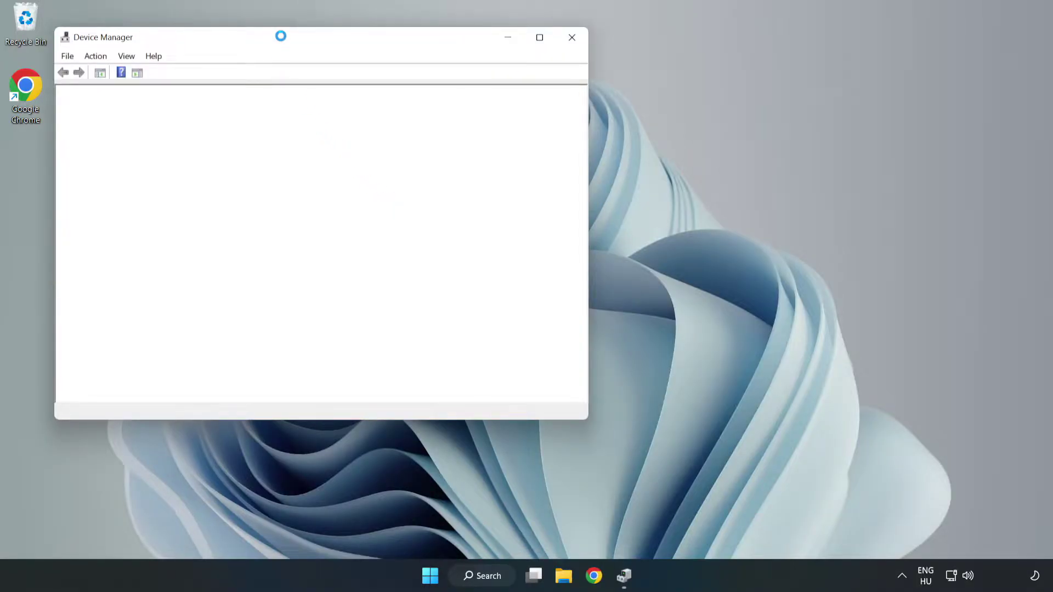
- Expand Display adapters in Device Manager and select the VMware SVGA 3D adapter
left_click_drag(282, 38, 472, 95)
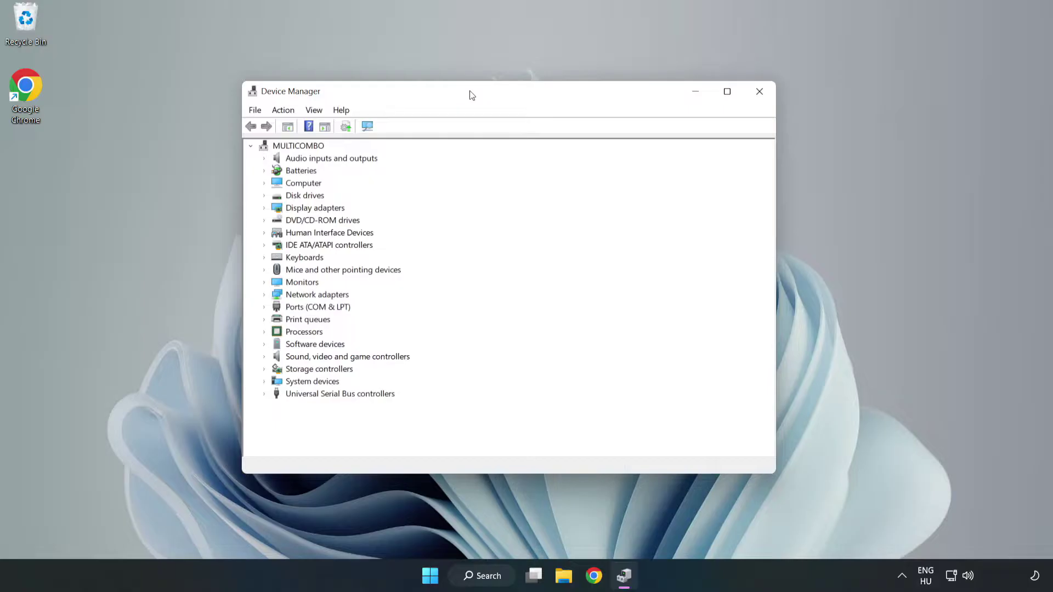
left_click(281, 209)
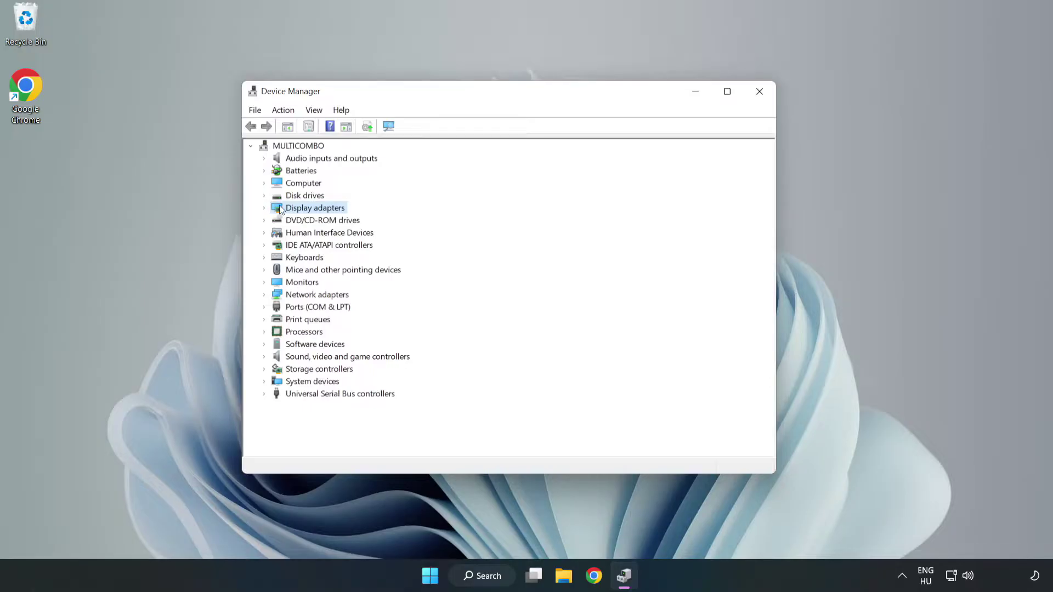
left_click(265, 210)
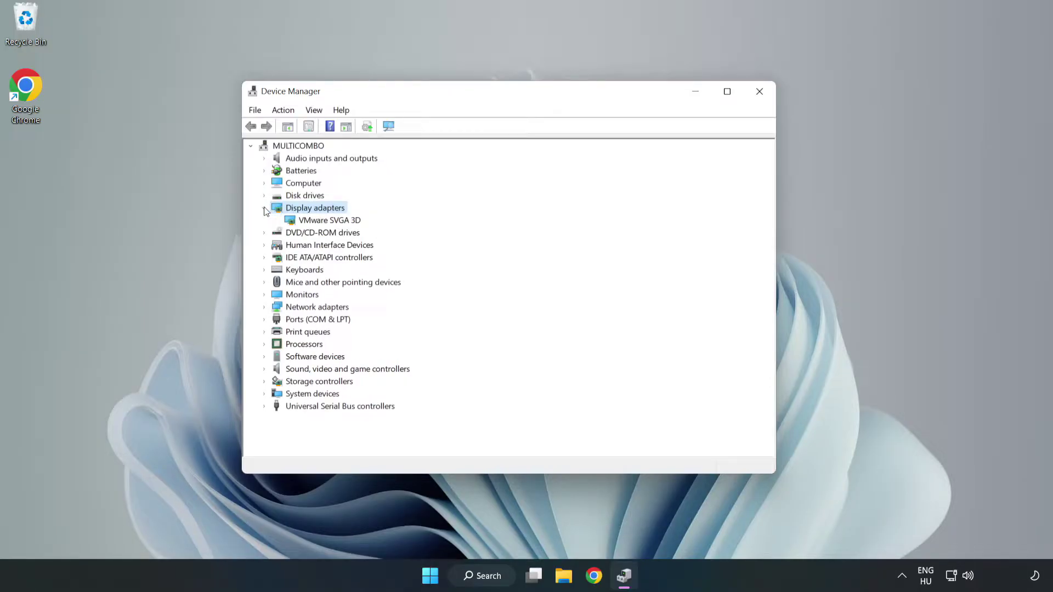
left_click(296, 221)
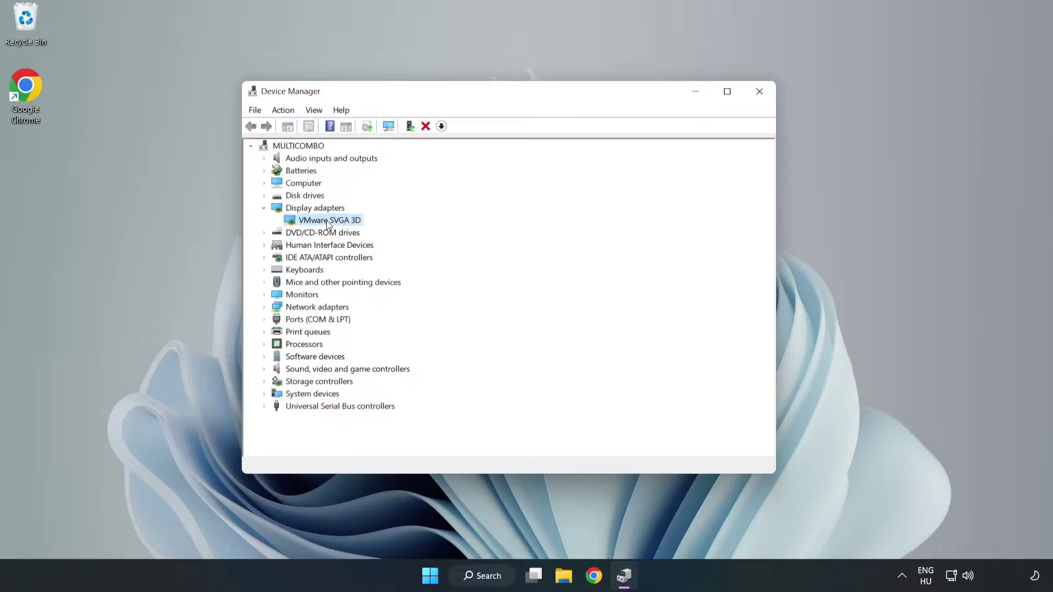
- Search automatically for a newer VMware SVGA 3D driver, then close Device Manager
right_click(327, 222)
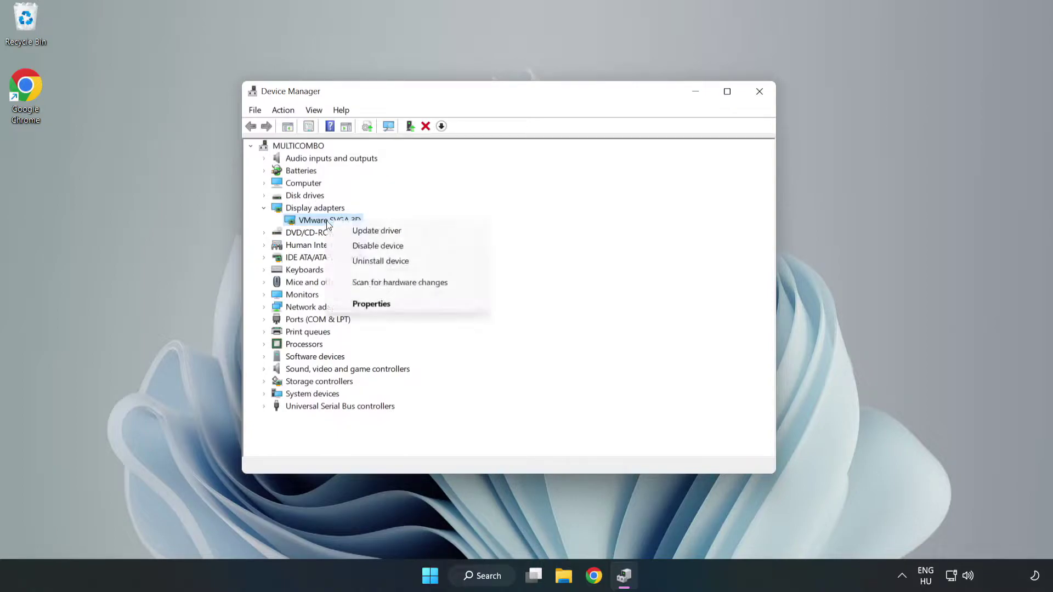
left_click(409, 236)
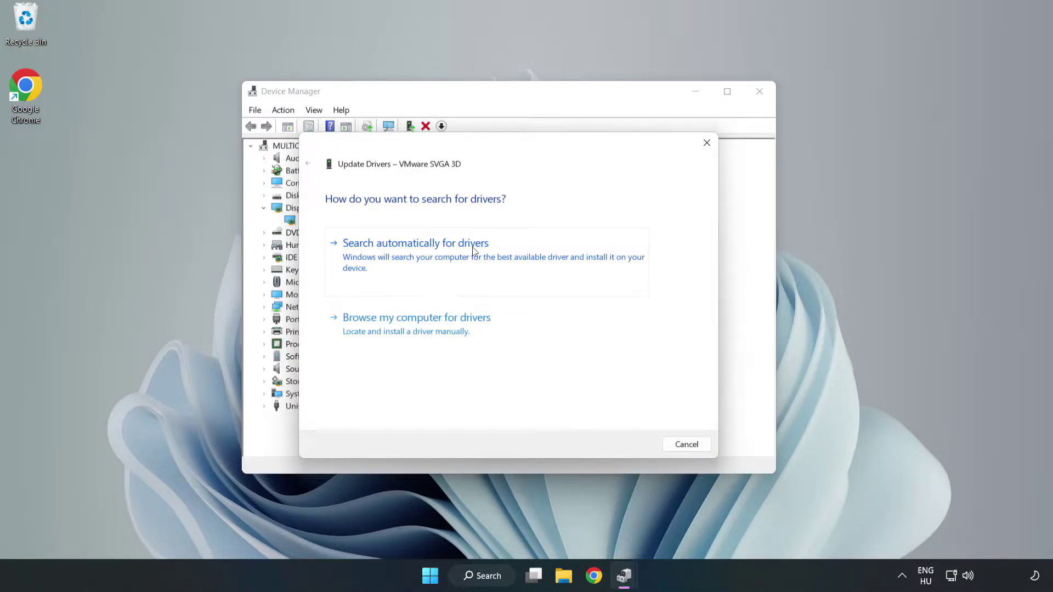
left_click(419, 256)
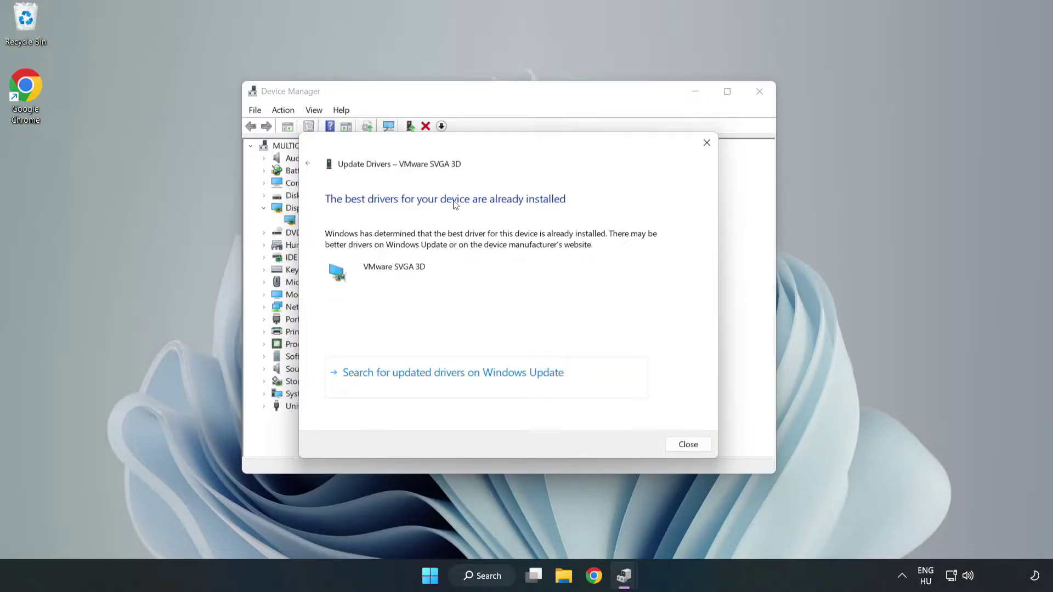
left_click(688, 444)
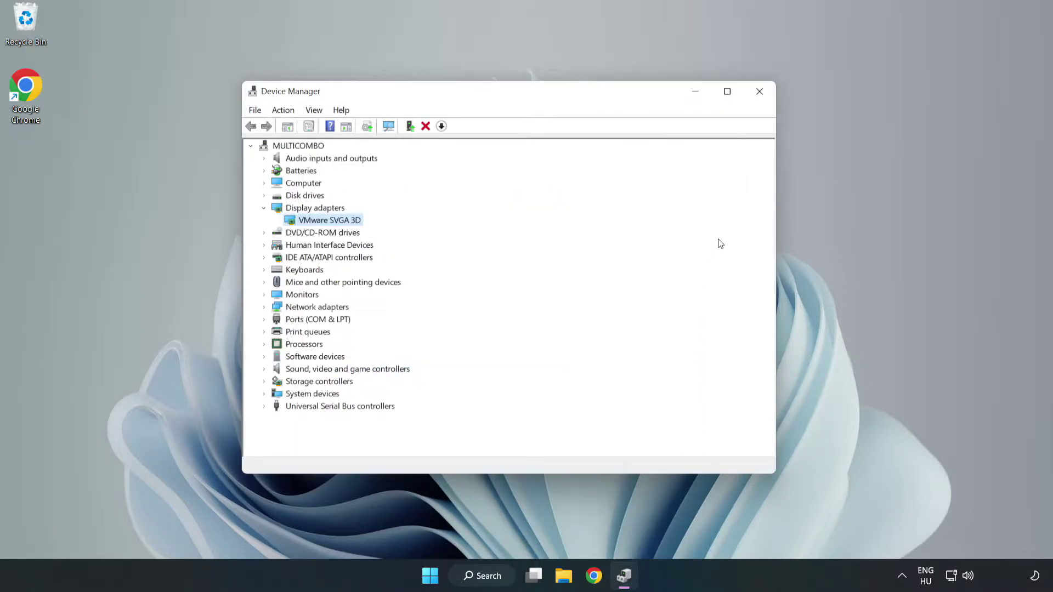
left_click(760, 95)
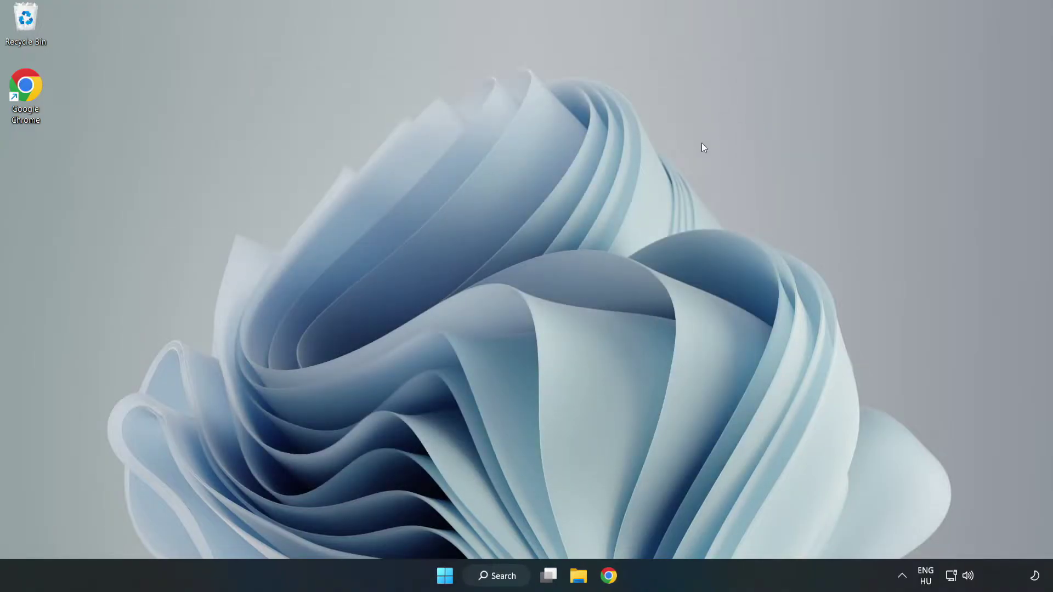
- Search Windows for 'updates' and open the Windows Update settings
left_click(502, 578)
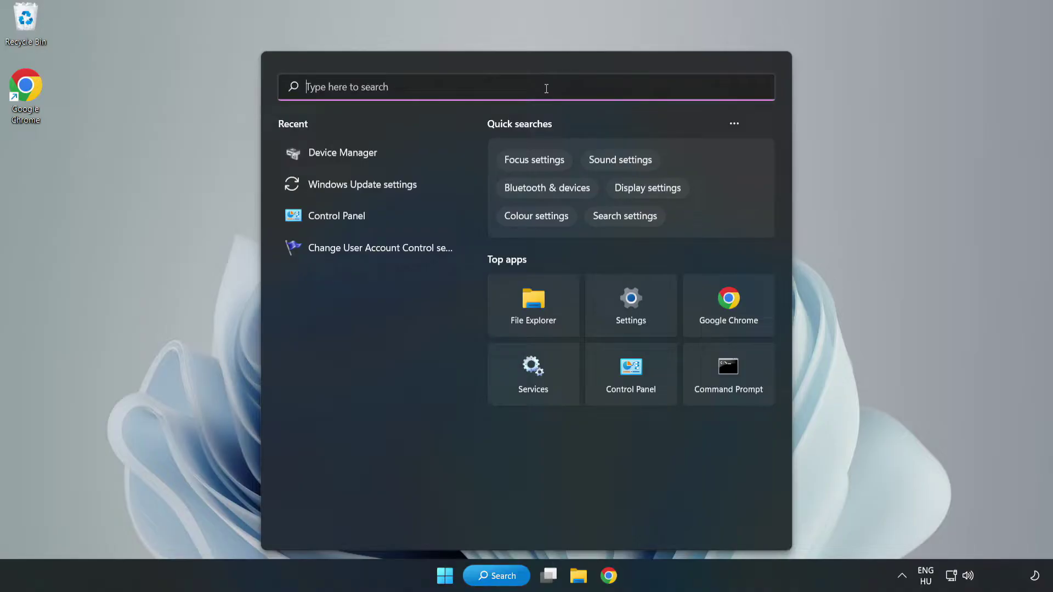
type("updates")
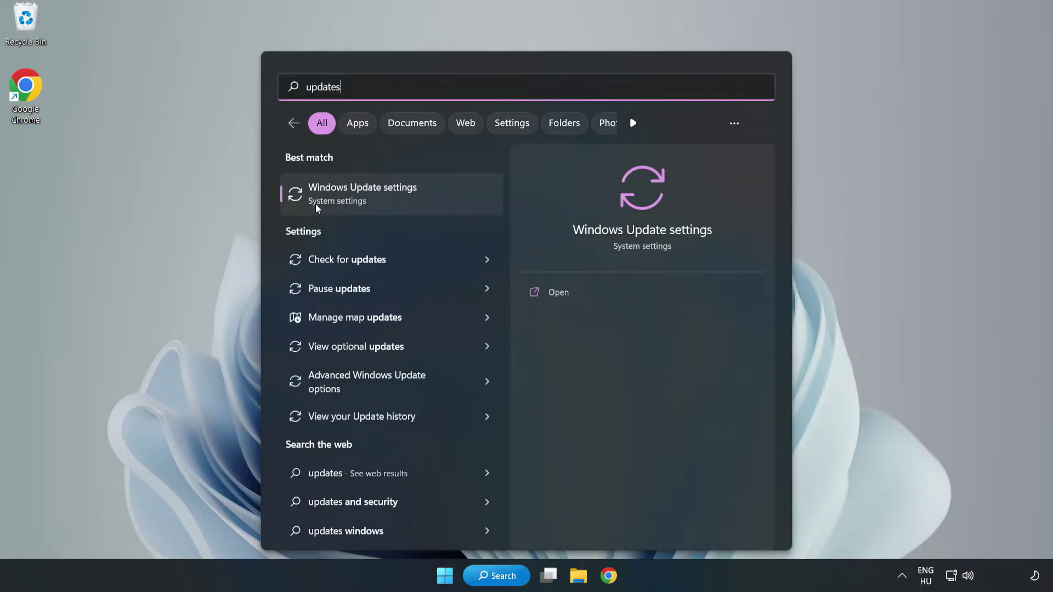
left_click(376, 199)
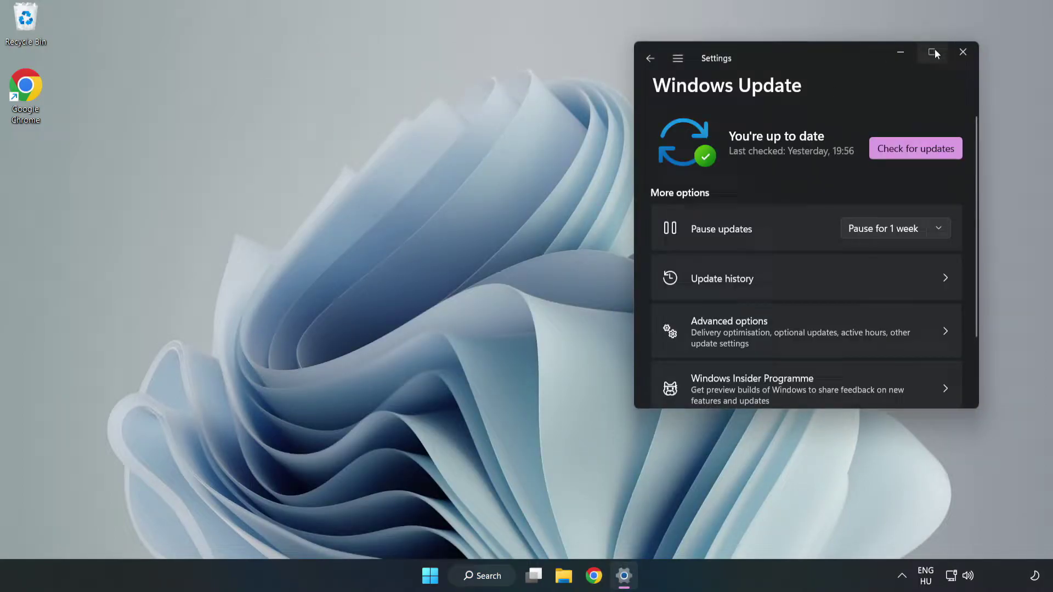
- Maximize the Settings window and run Check for updates
left_click(933, 49)
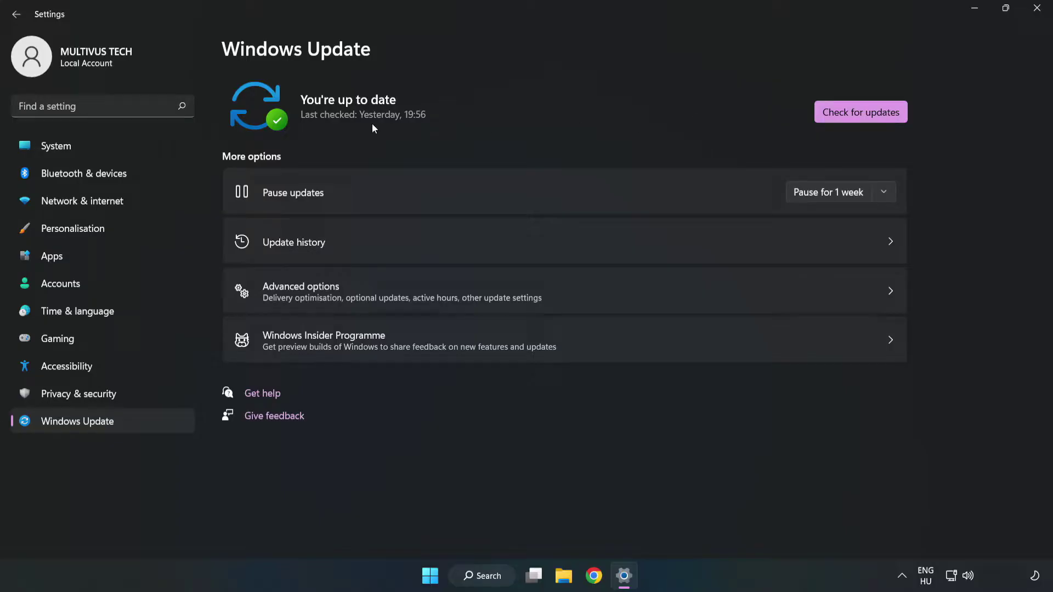
left_click(864, 114)
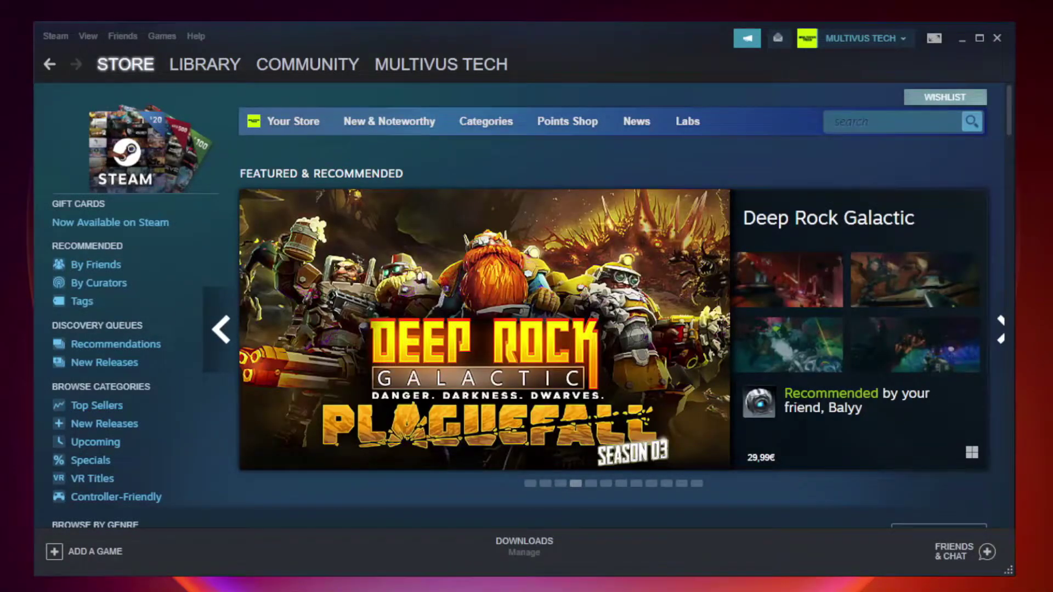
- Verify Unturned's game files from its Steam Properties > Local Files, validating all 9192 files
mouse_move(229, 65)
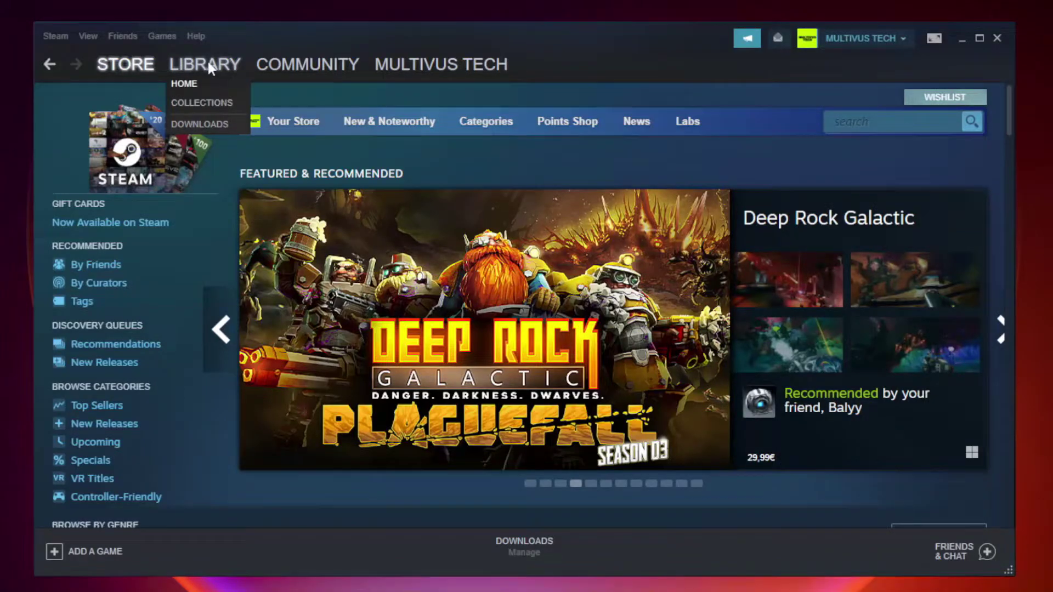
left_click(210, 64)
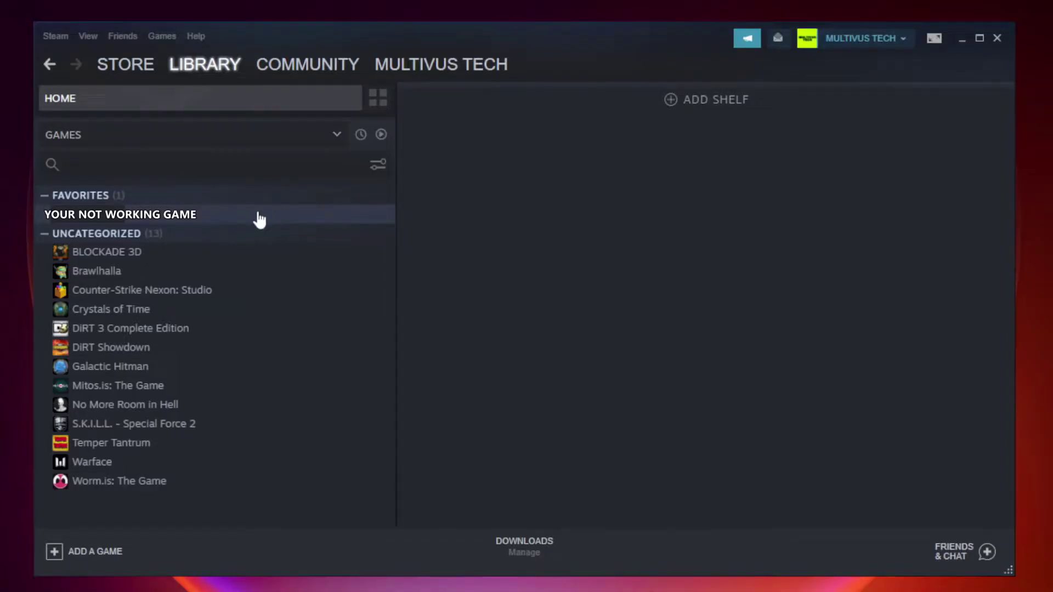
right_click(228, 220)
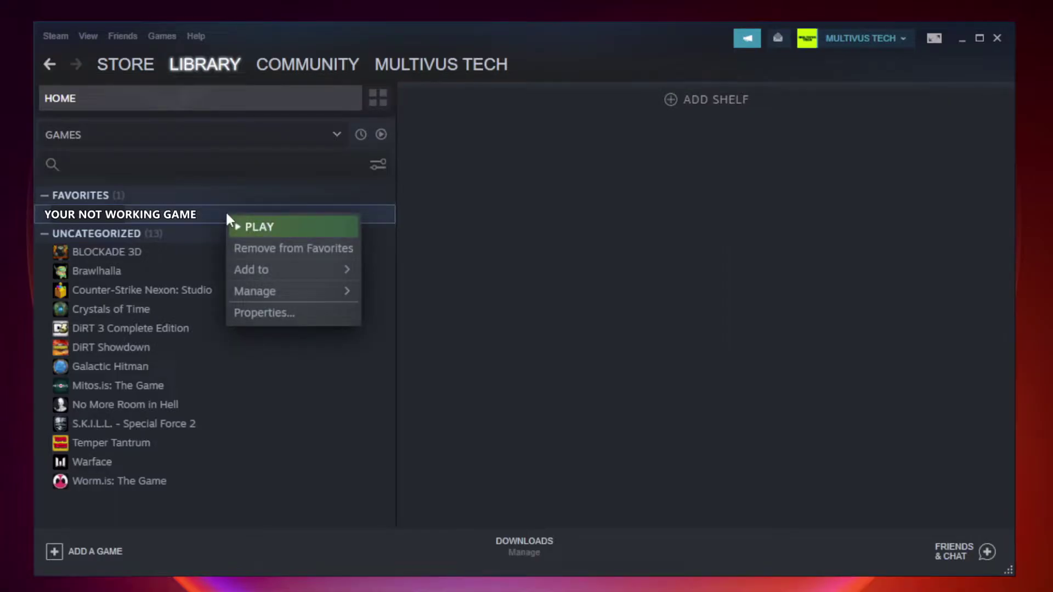
left_click(290, 311)
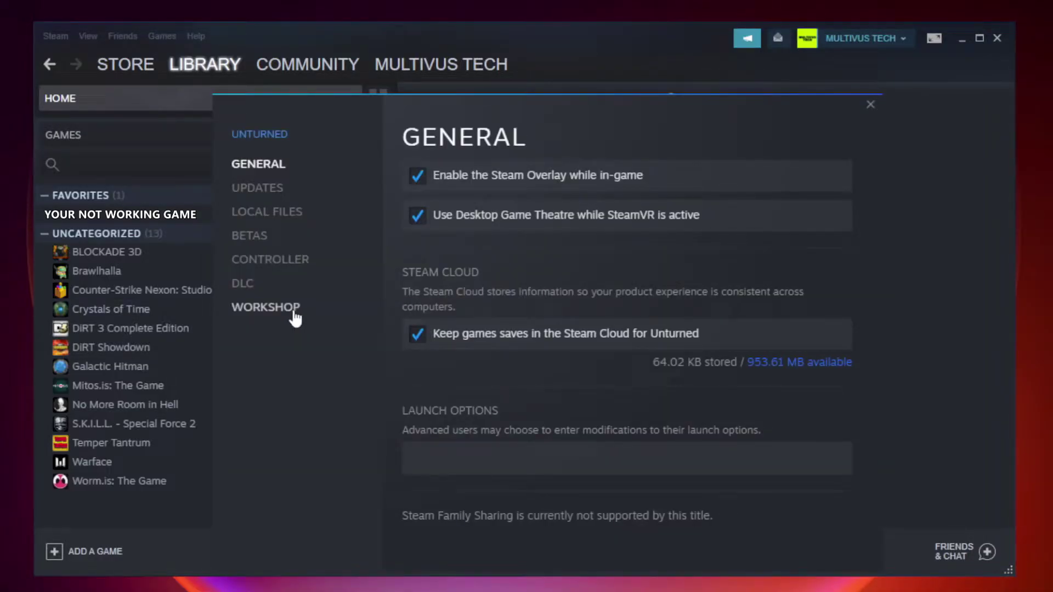
left_click(280, 218)
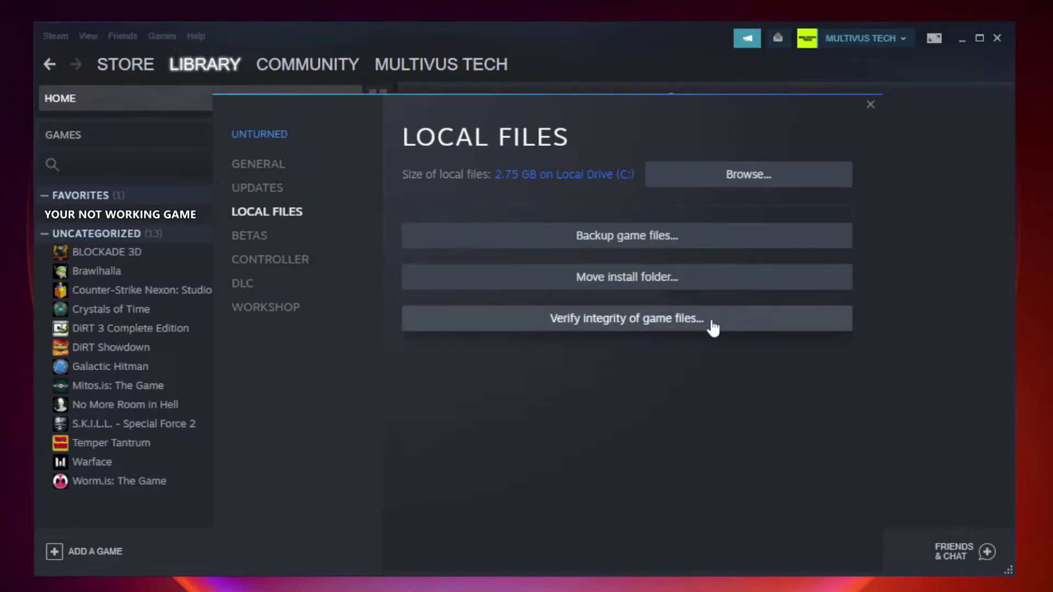
left_click(636, 328)
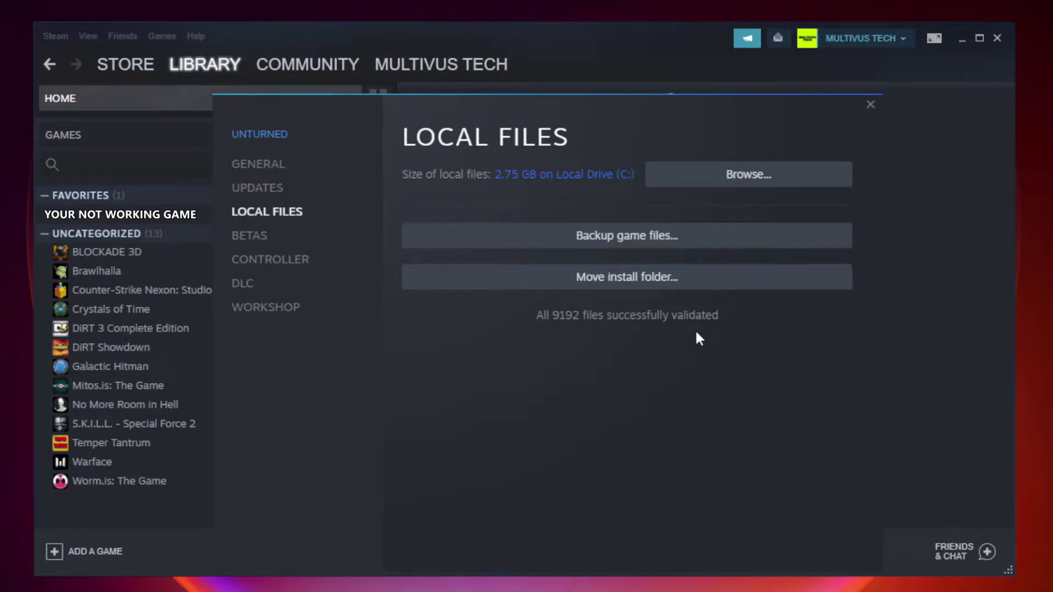
- Browse to the game's install folder and open Properties for the YOUR NOT WORKING GAME shortcut
left_click(753, 189)
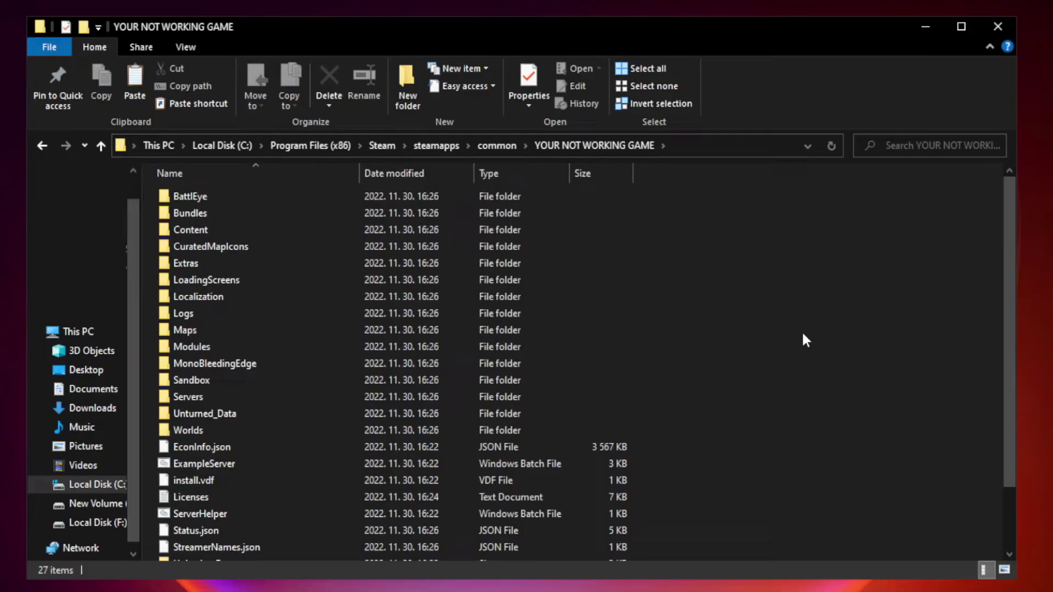
left_click_drag(1010, 287, 1011, 378)
left_click(420, 551)
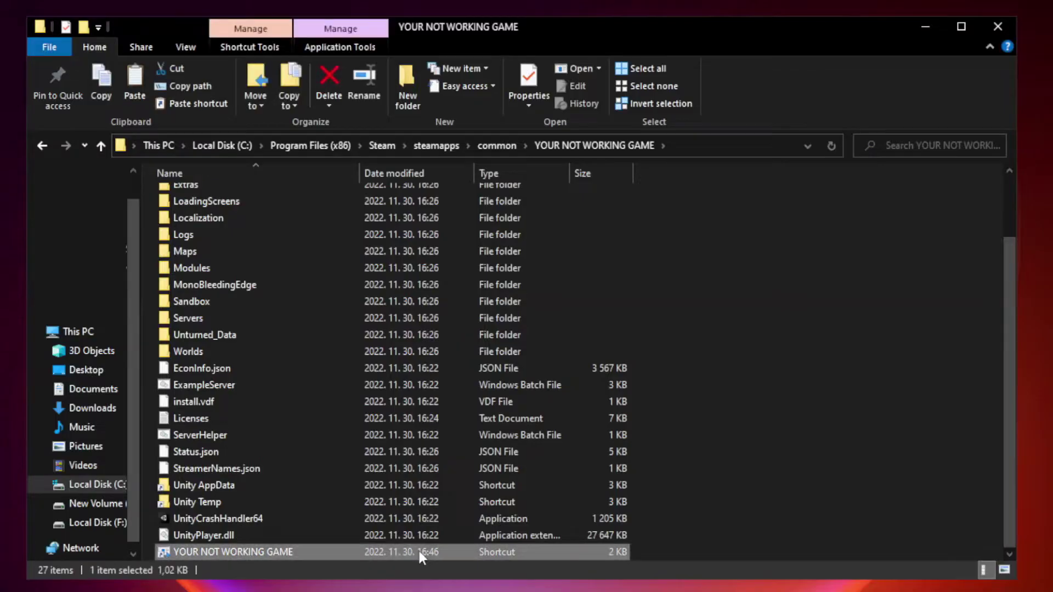
right_click(357, 551)
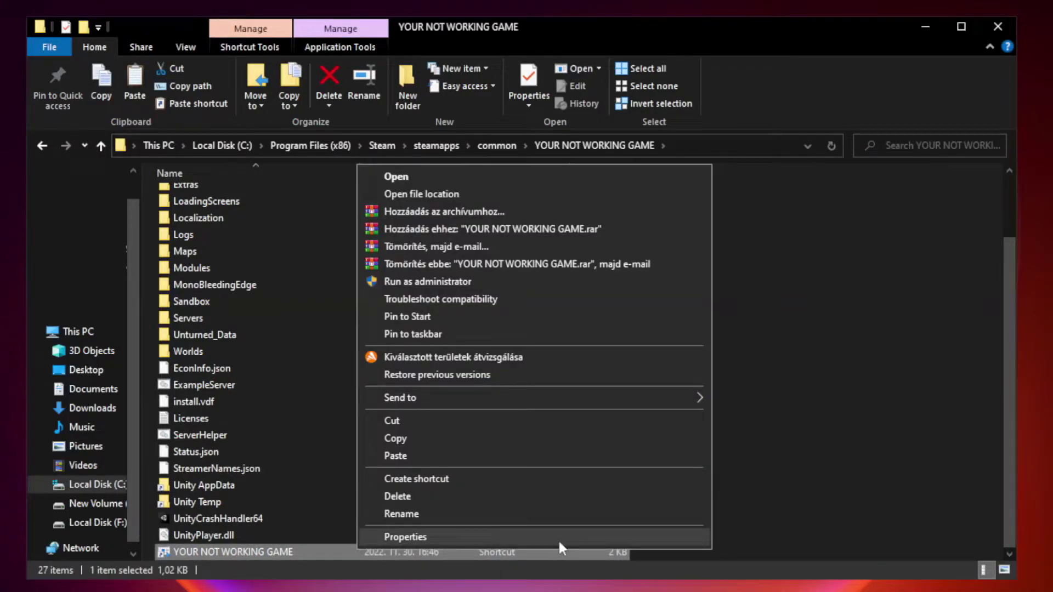
left_click(530, 537)
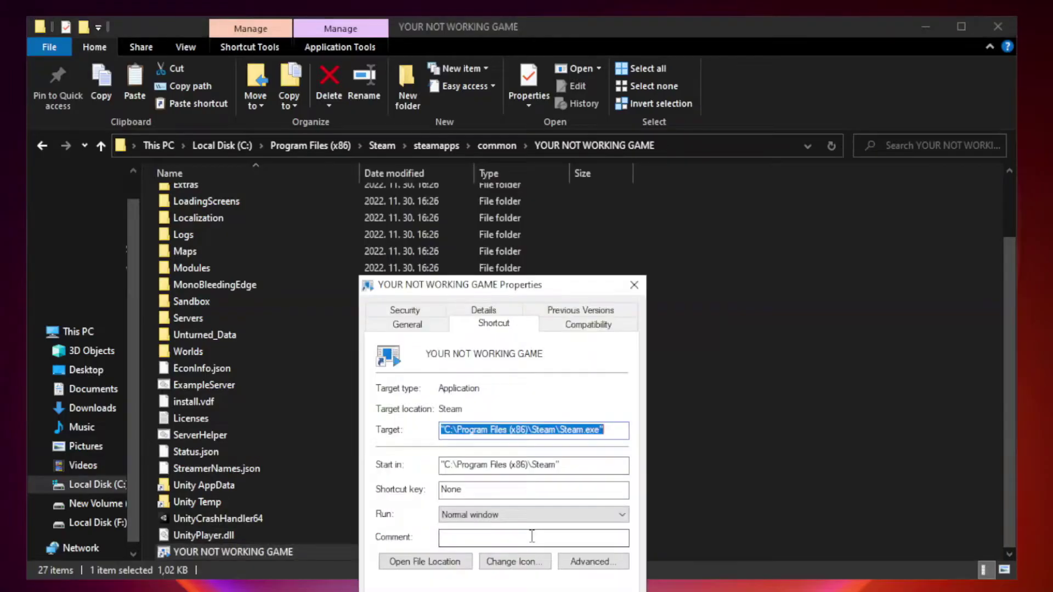
left_click_drag(523, 290, 525, 126)
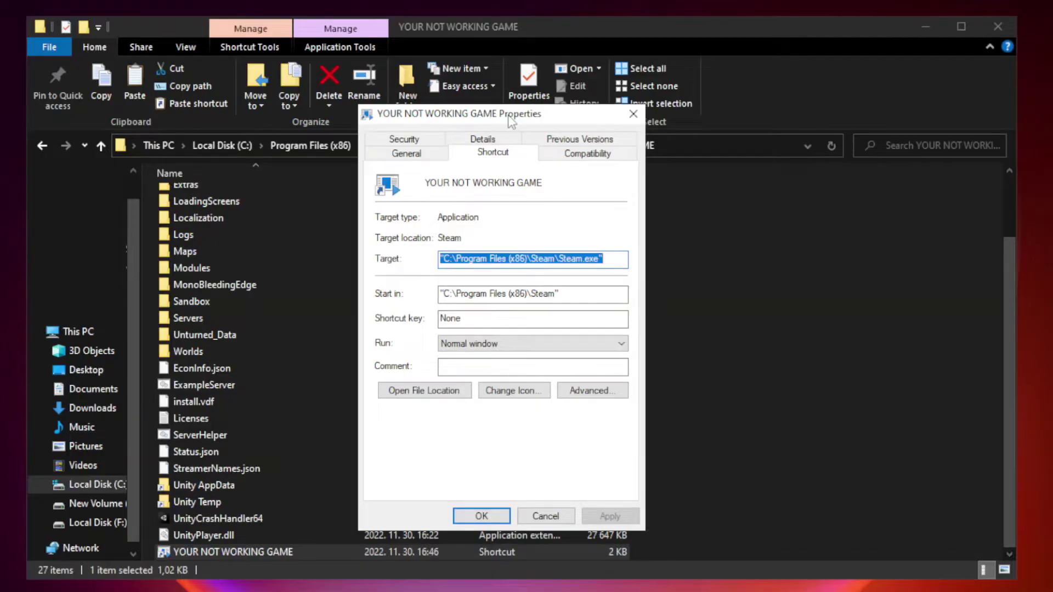
- Set the shortcut to Windows 8 compatibility mode and run as administrator, then apply
left_click(586, 159)
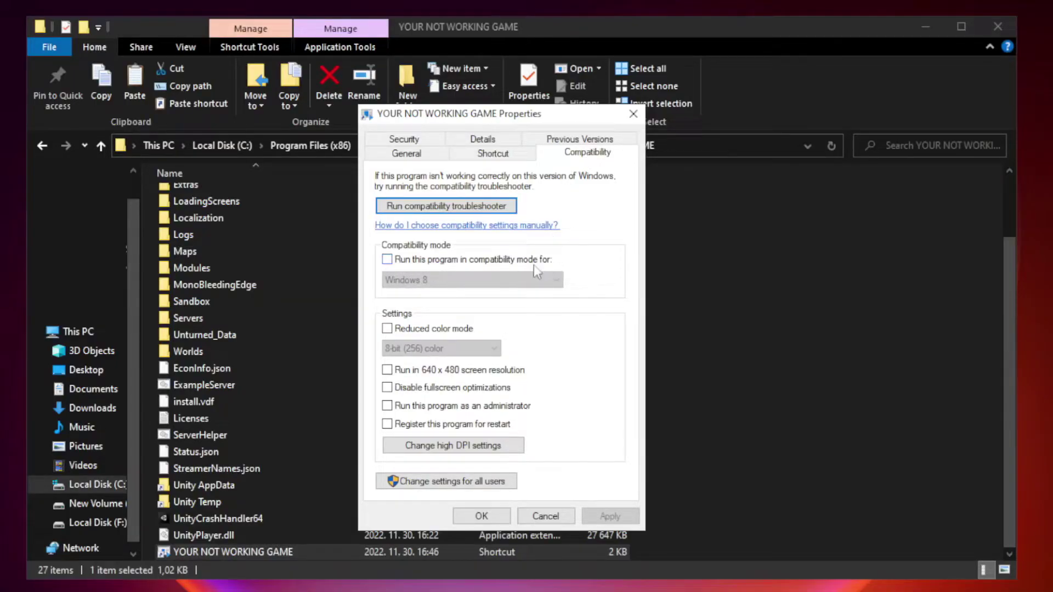
left_click(420, 263)
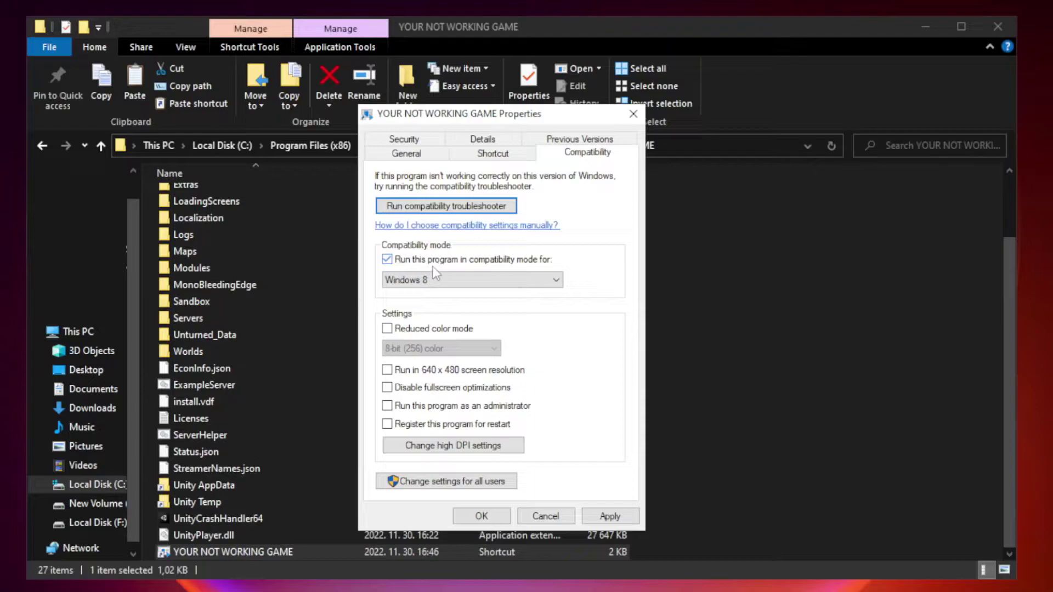
left_click(472, 281)
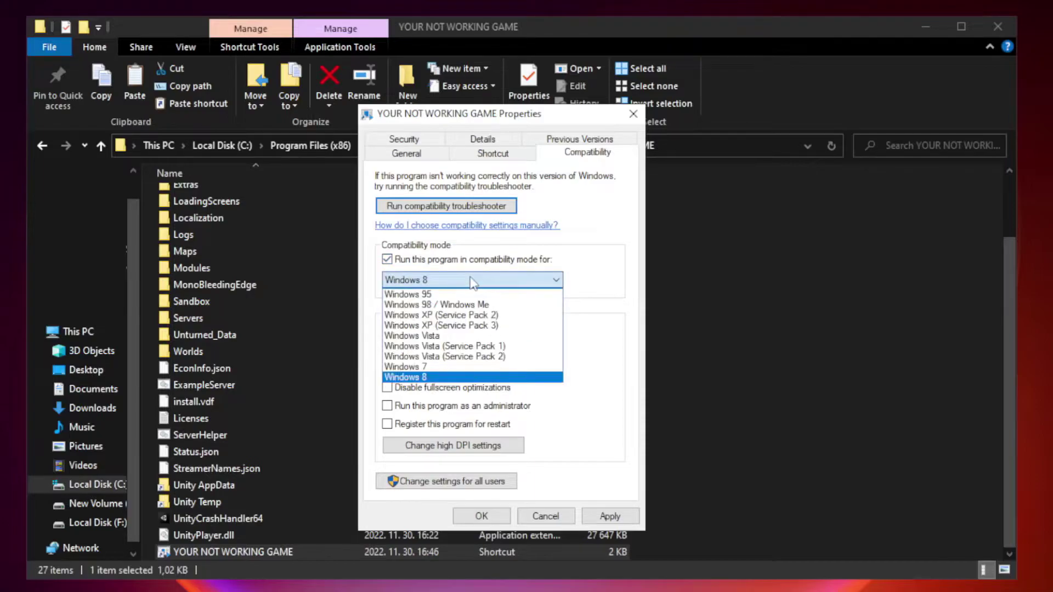
left_click(445, 377)
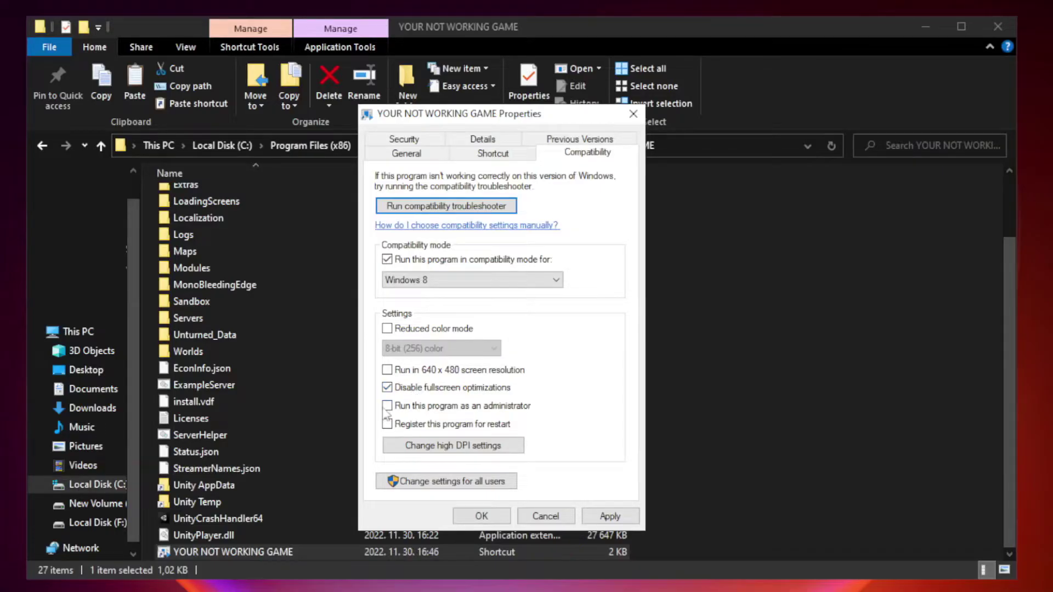
left_click(414, 409)
left_click(616, 518)
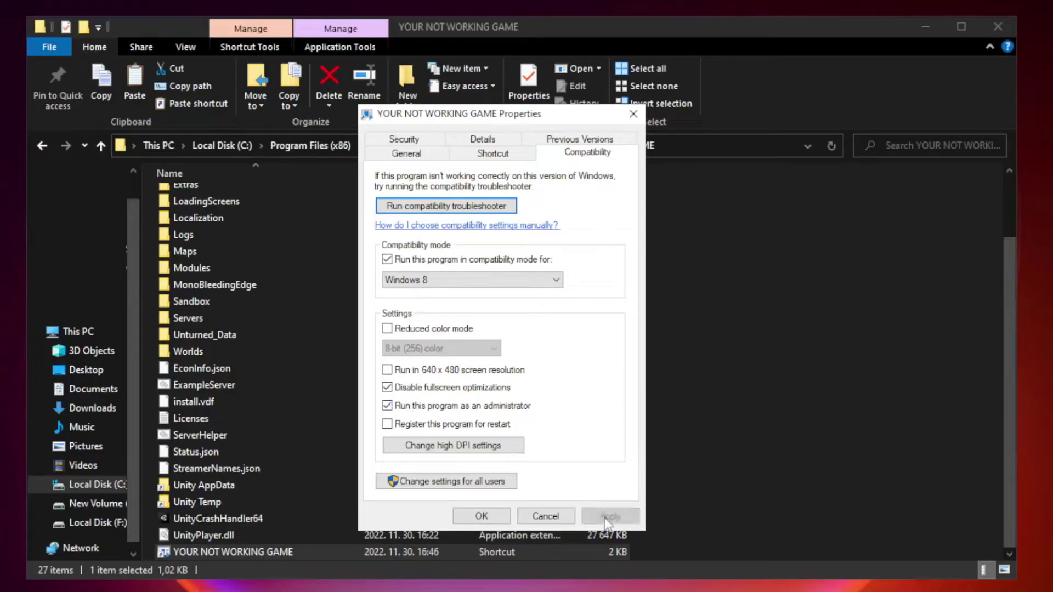
left_click(480, 516)
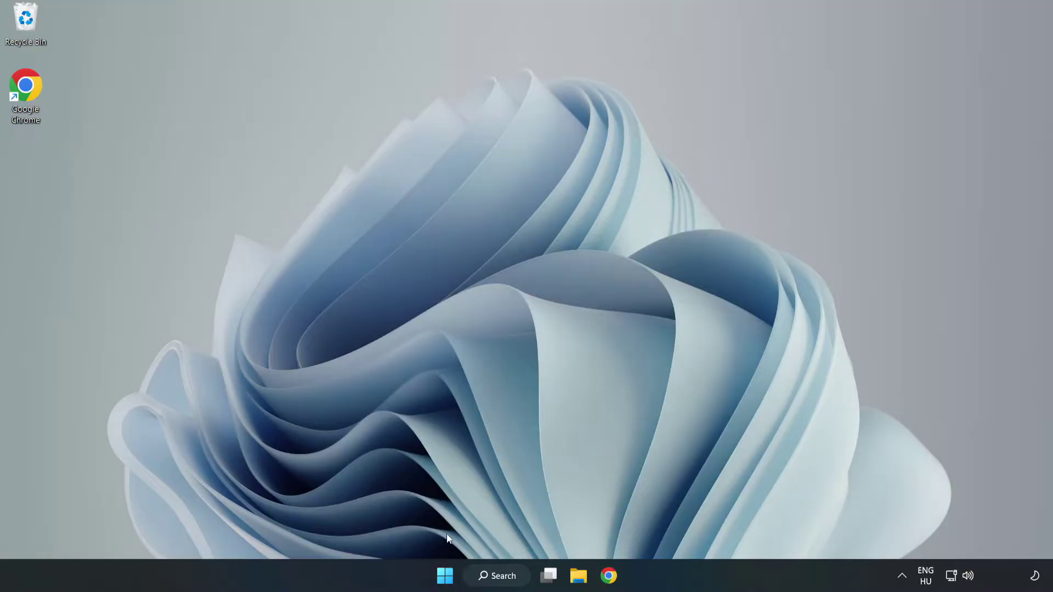
- Open Task Manager's Startup list and disable Cortana
right_click(446, 579)
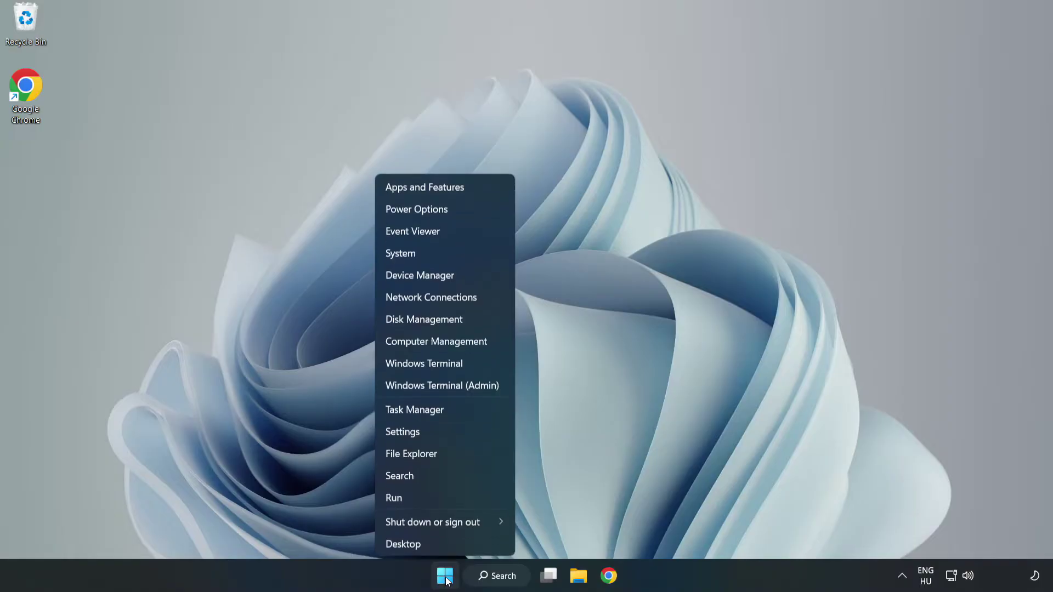
left_click(415, 410)
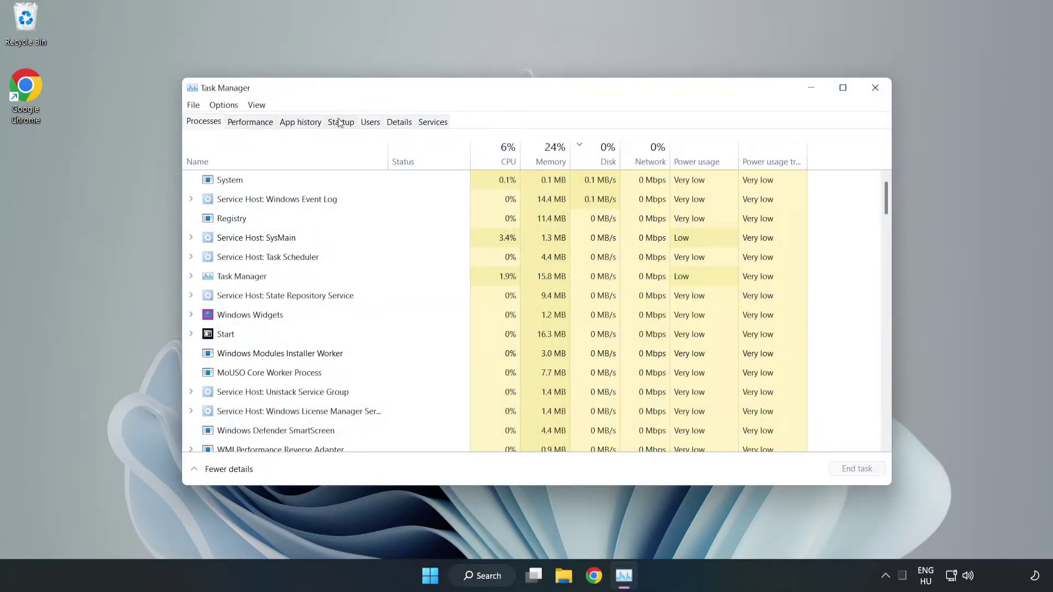
left_click(342, 123)
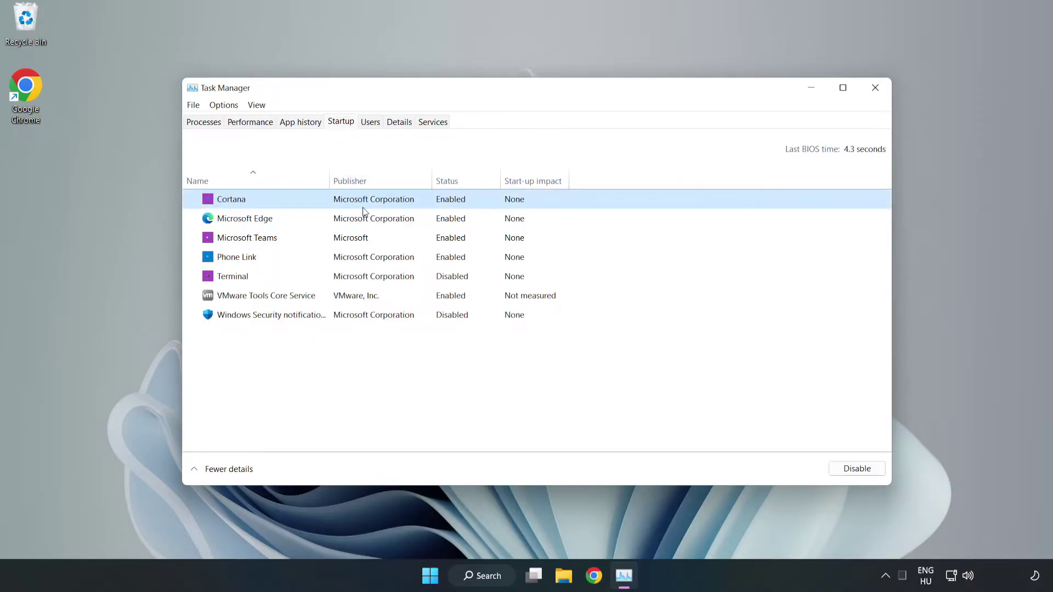
left_click(851, 470)
- Disable Microsoft Edge, Microsoft Teams and Phone Link at startup, then close Task Manager
left_click(455, 217)
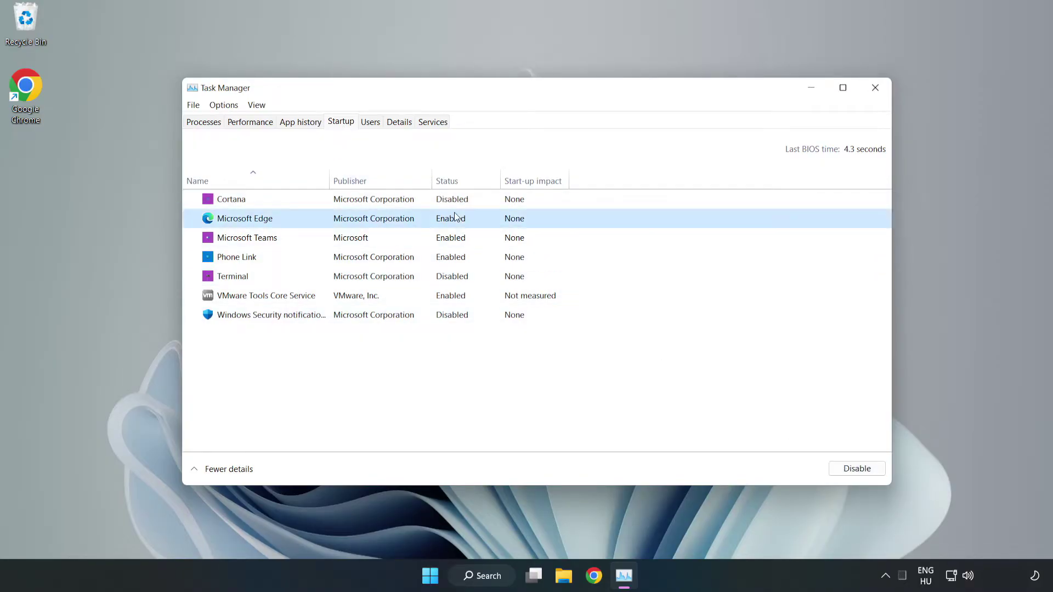
left_click(857, 469)
left_click(366, 239)
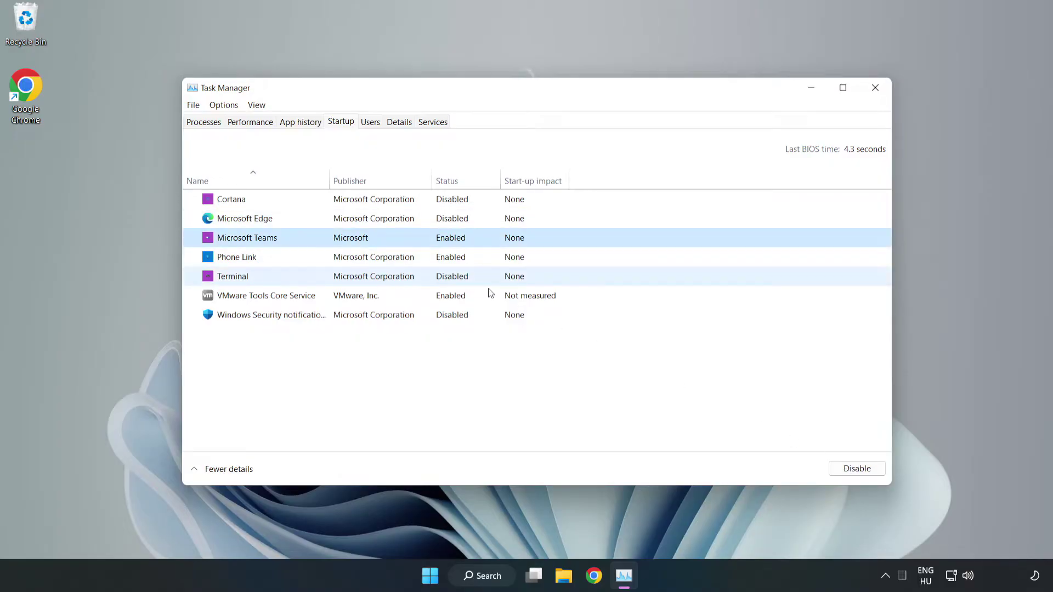
left_click(854, 471)
left_click(353, 262)
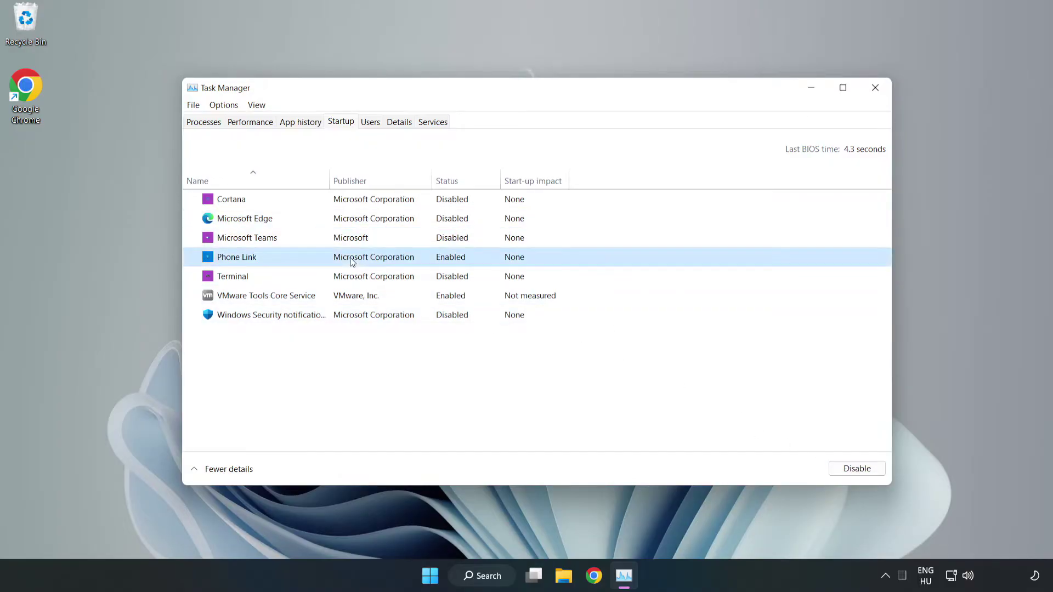
left_click(876, 473)
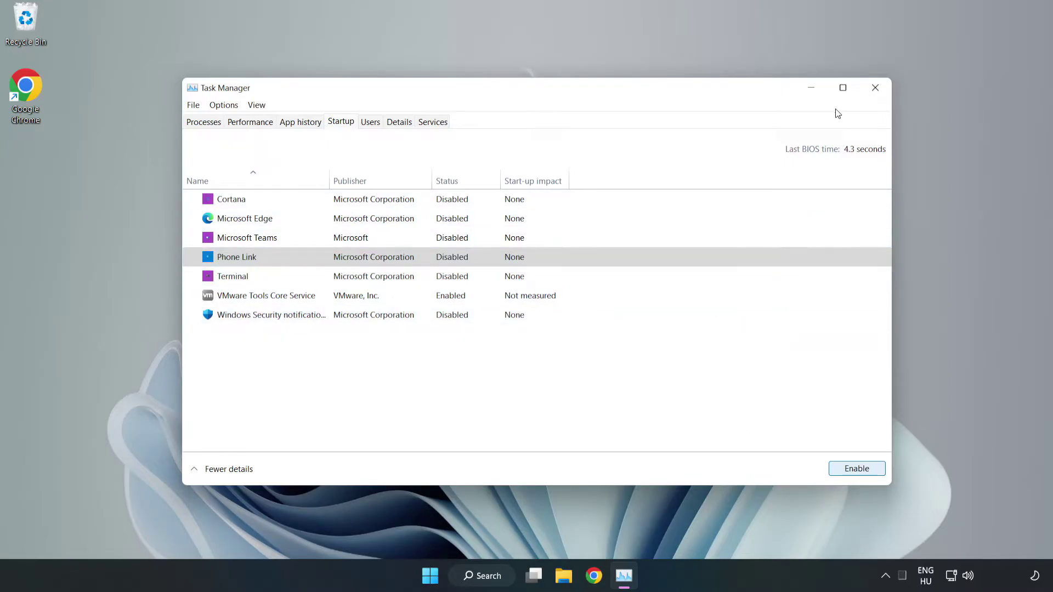
left_click(876, 90)
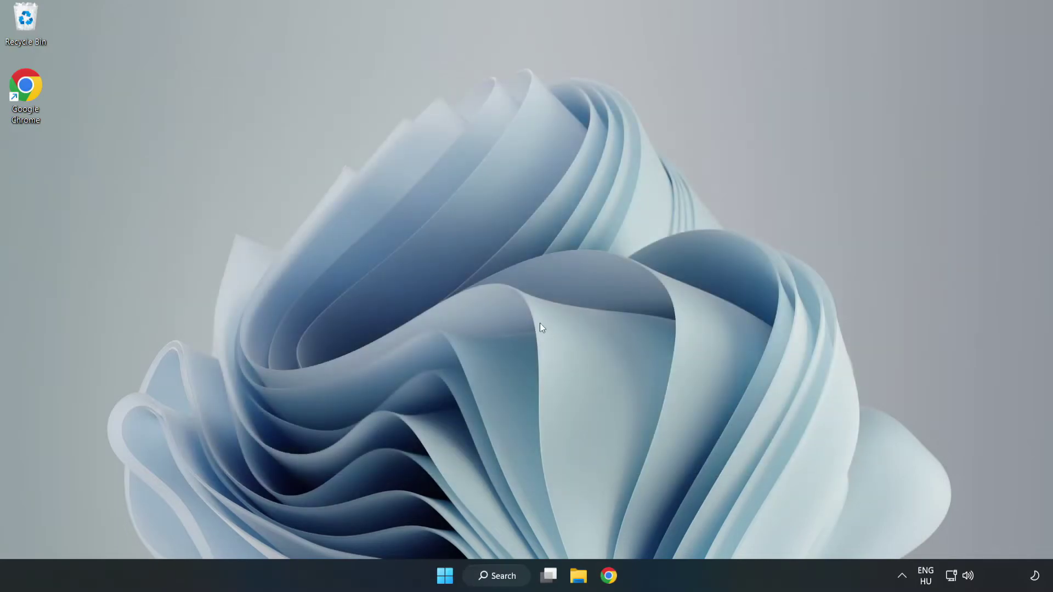
- Search for 'cmd' and launch Command Prompt as administrator
left_click(513, 570)
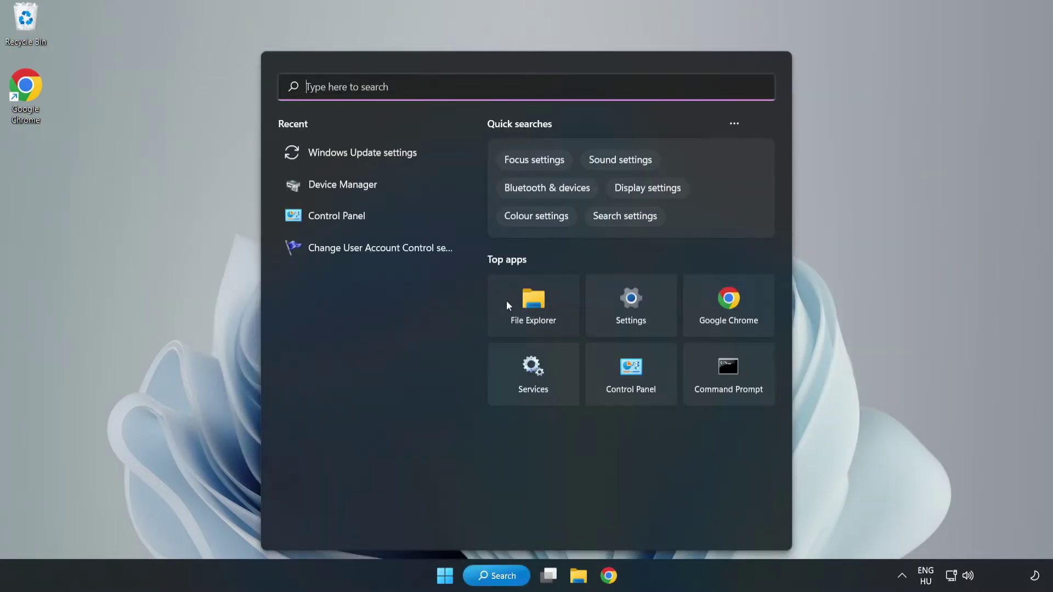
type("cmd")
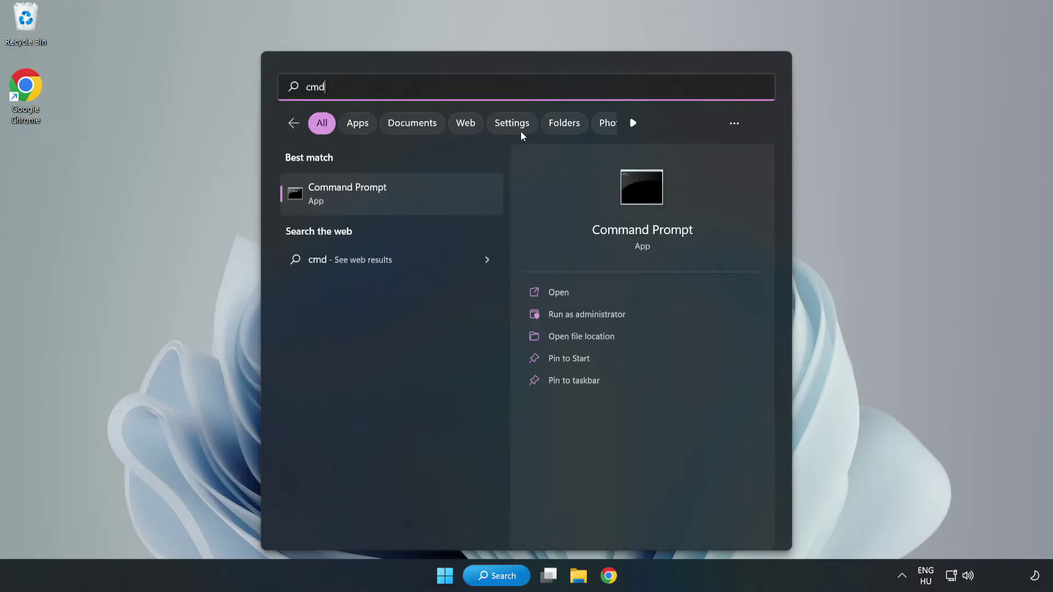
right_click(415, 199)
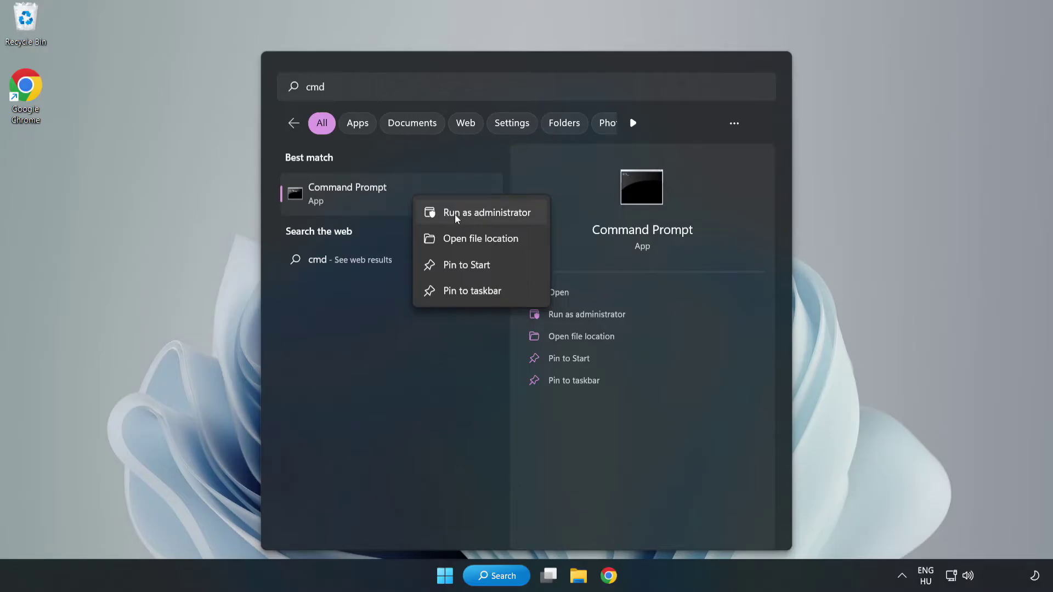
left_click(455, 216)
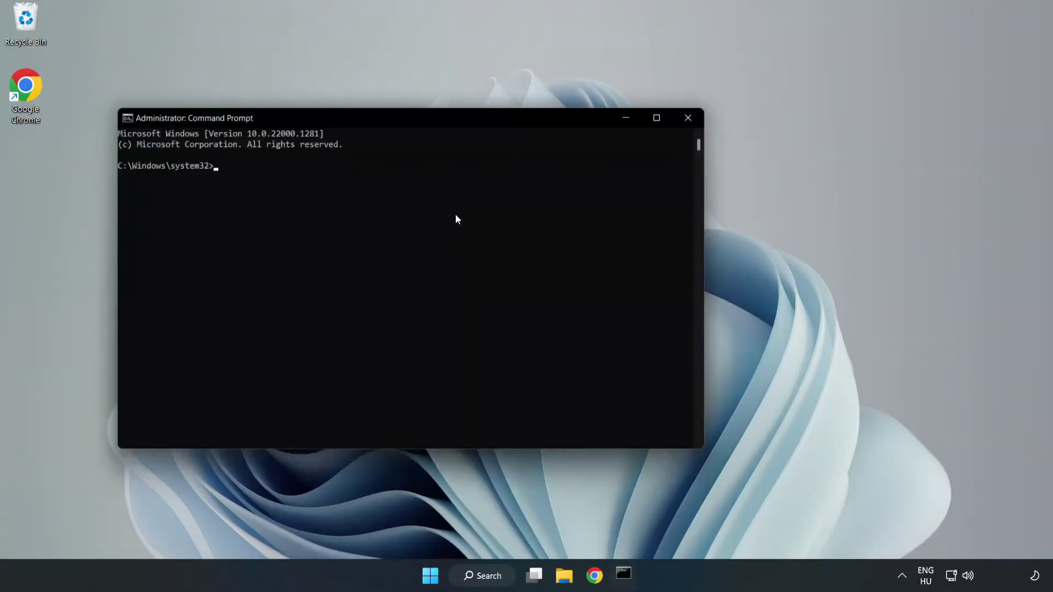
left_click_drag(419, 117, 535, 120)
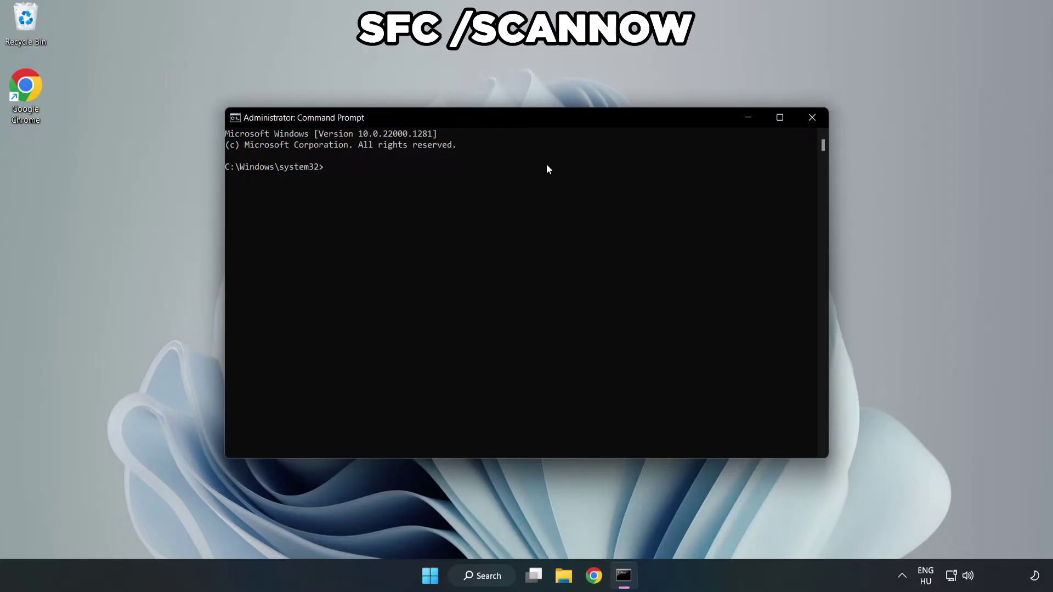
- Run sfc /scannow, confirm no integrity violations, and close Command Prompt
type("sfc /scannow")
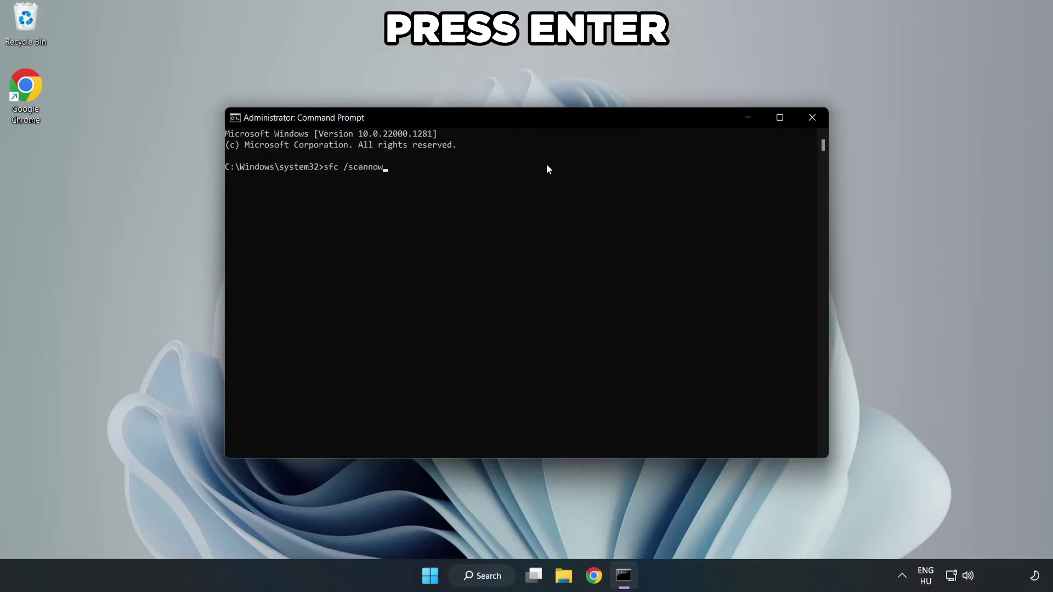
key("Return")
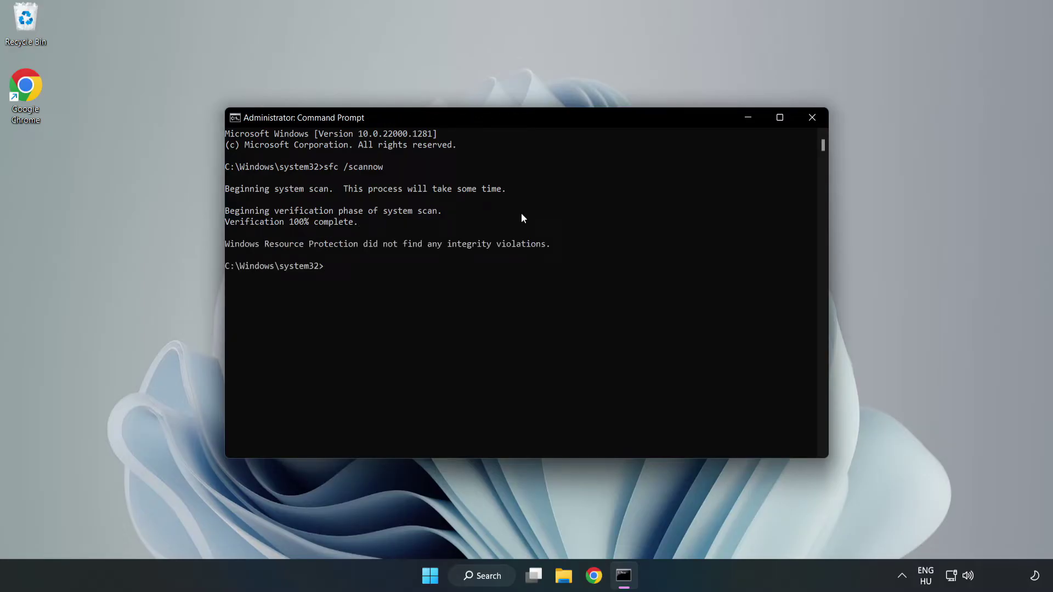
left_click(811, 125)
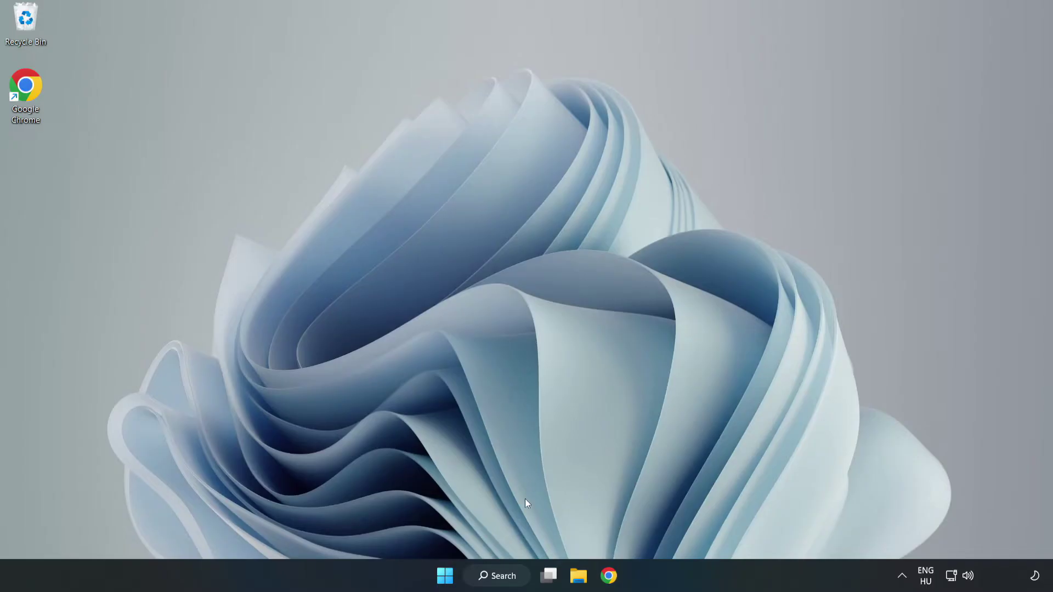
- Search 'security', open Windows Security and go to Virus & threat protection
left_click(503, 579)
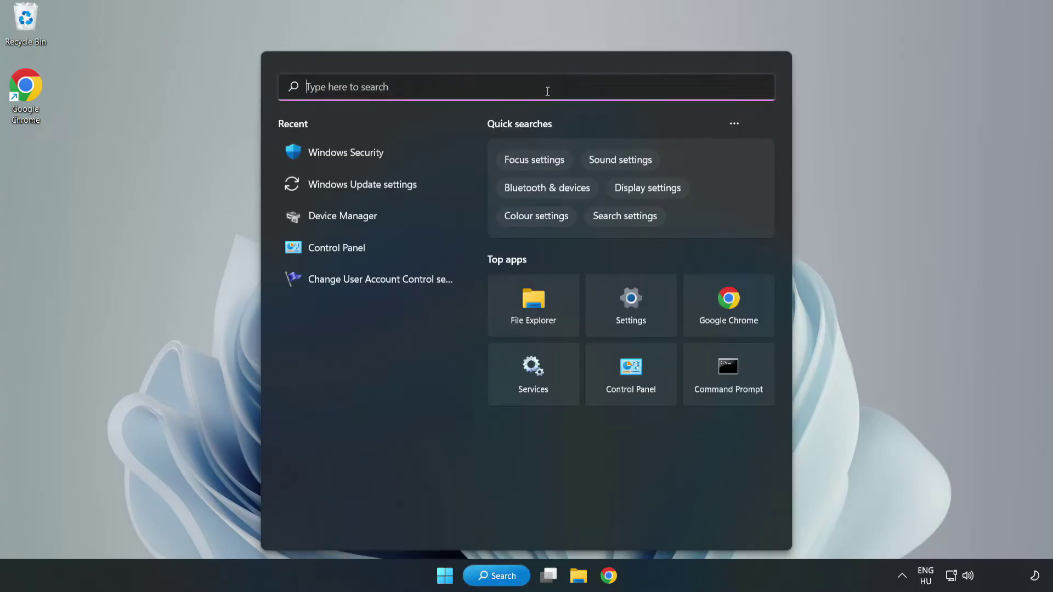
type("secu")
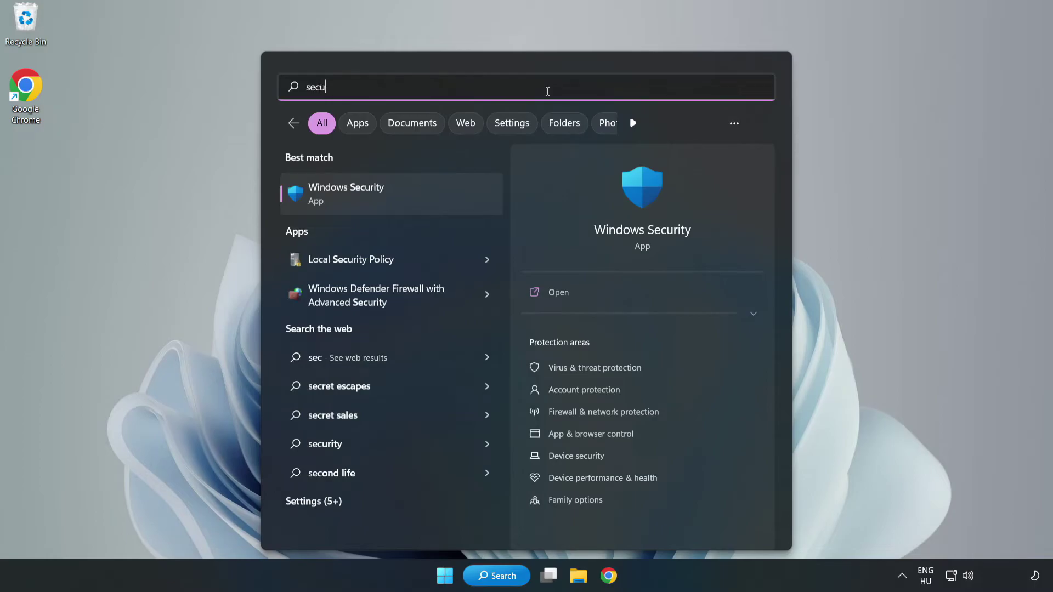
type("rity")
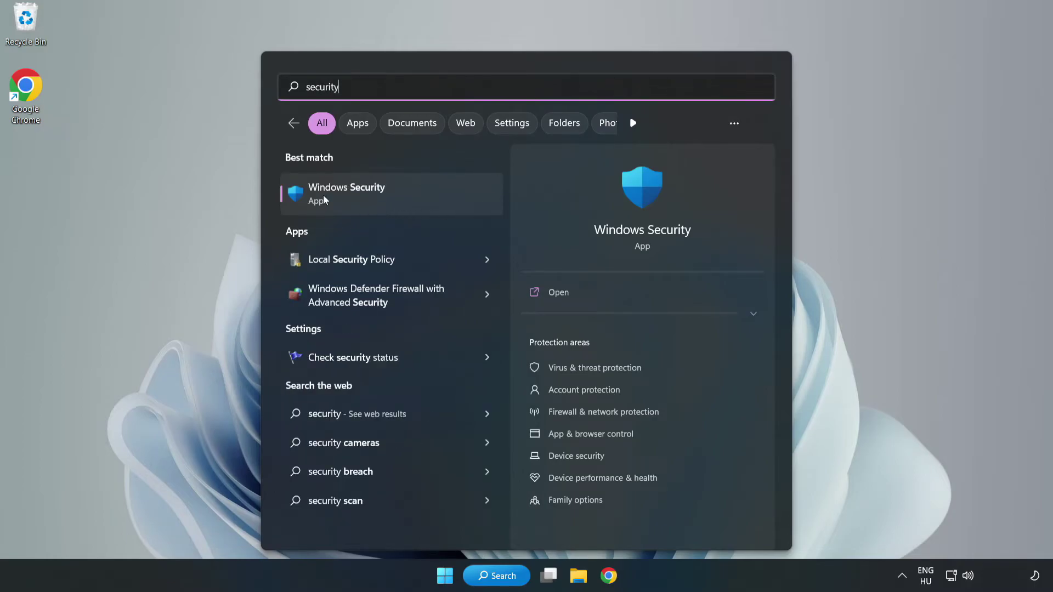
left_click(381, 199)
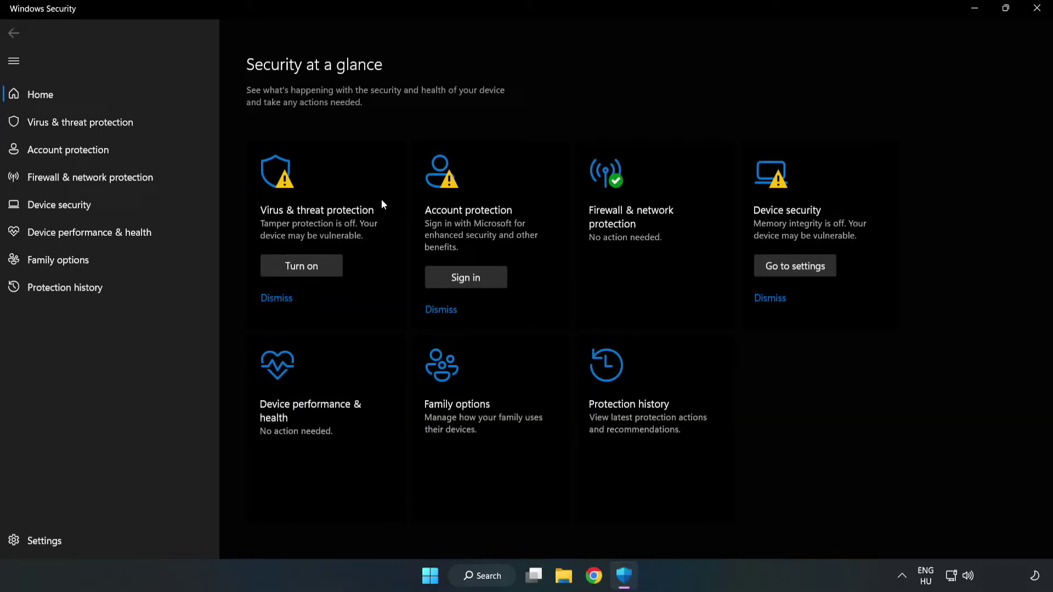
left_click(68, 126)
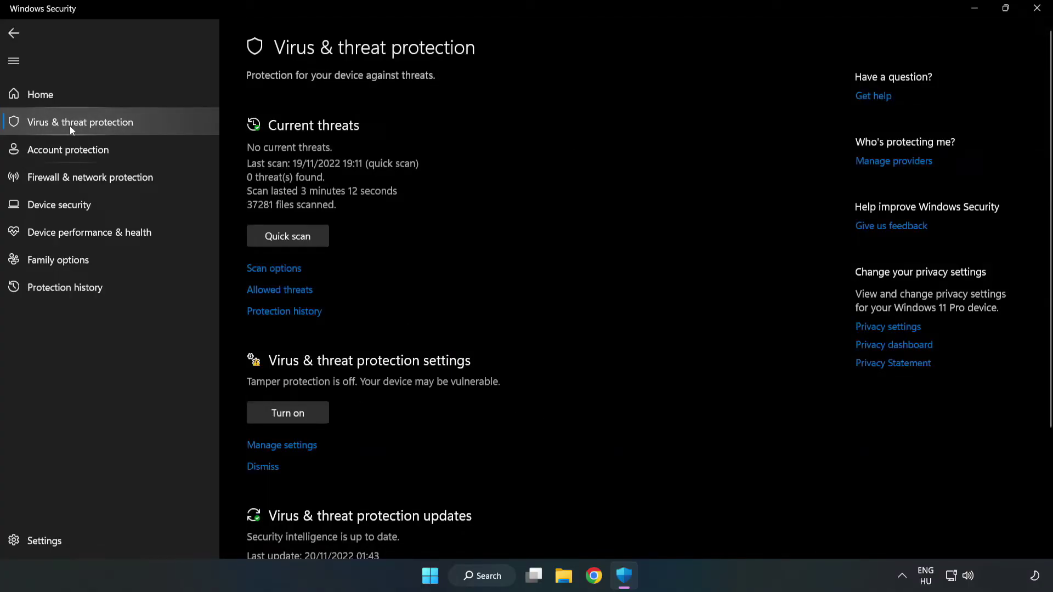
- Open the Virus & threat protection settings and go to Add or remove exclusions
scroll(550, 216, "down", 3)
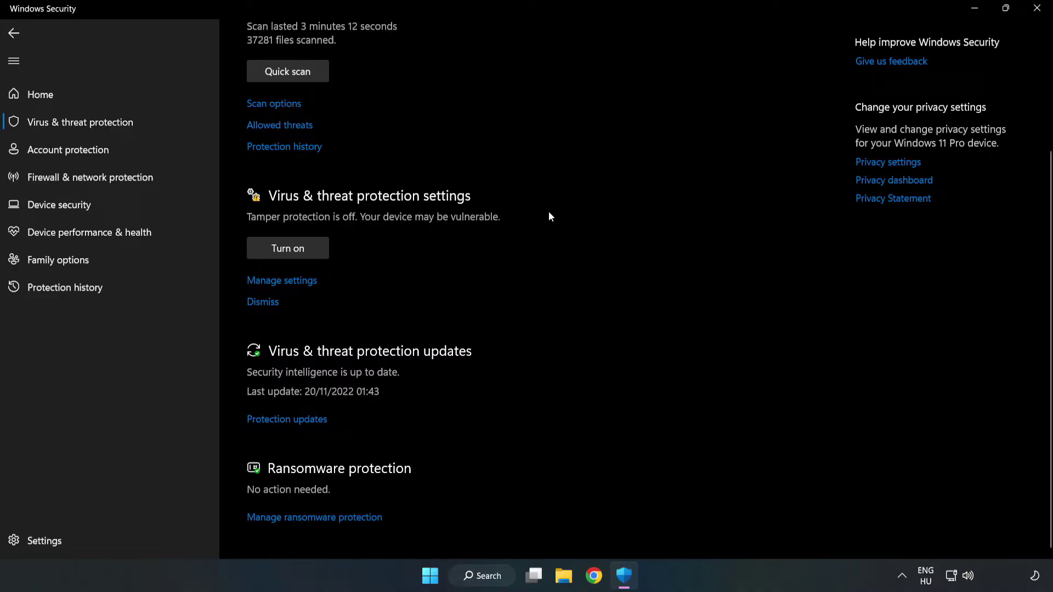
left_click(289, 282)
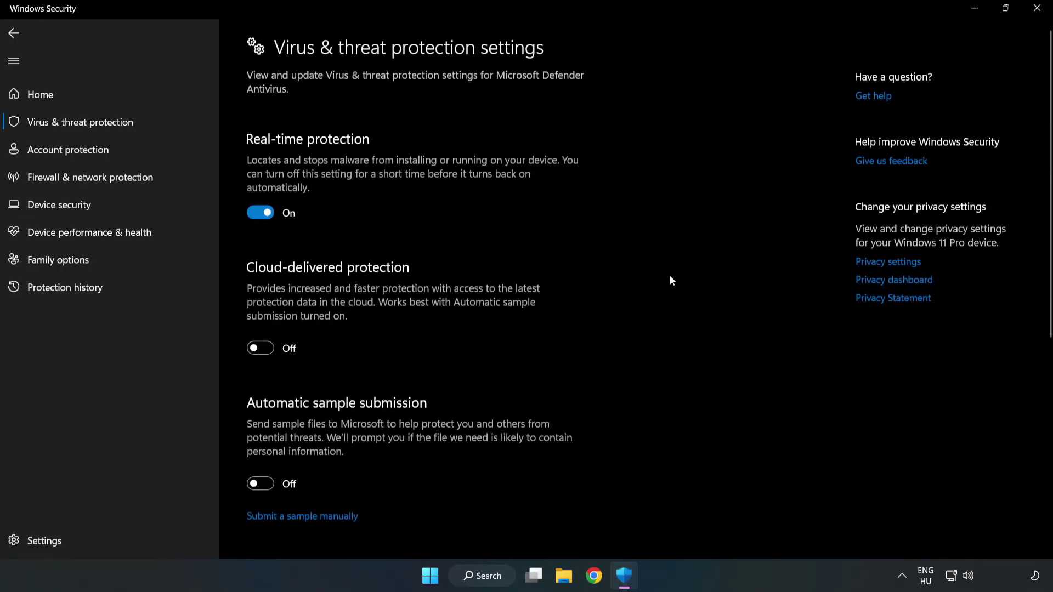
scroll(669, 275, "down", 6)
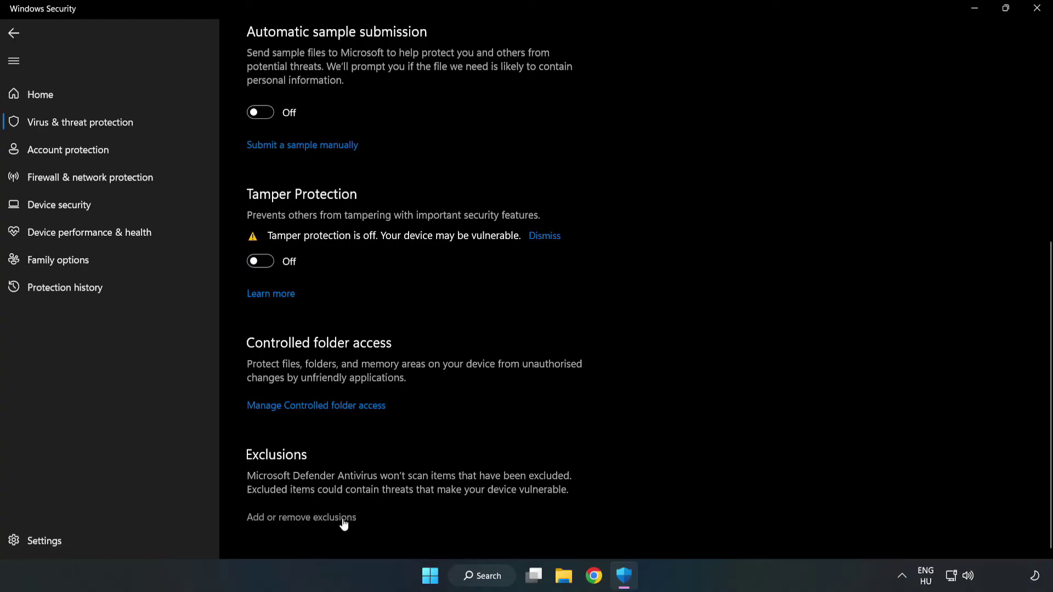
left_click(311, 518)
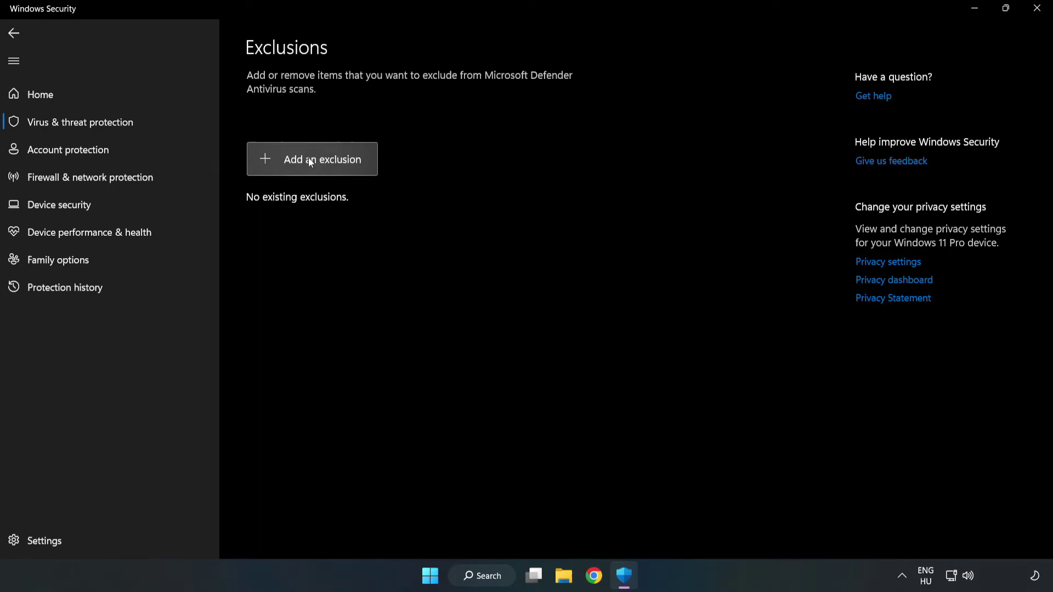
- Exclude the NOT WORKING APP shortcut (listed as chrome.exe) from Defender, then close Windows Security
left_click(323, 167)
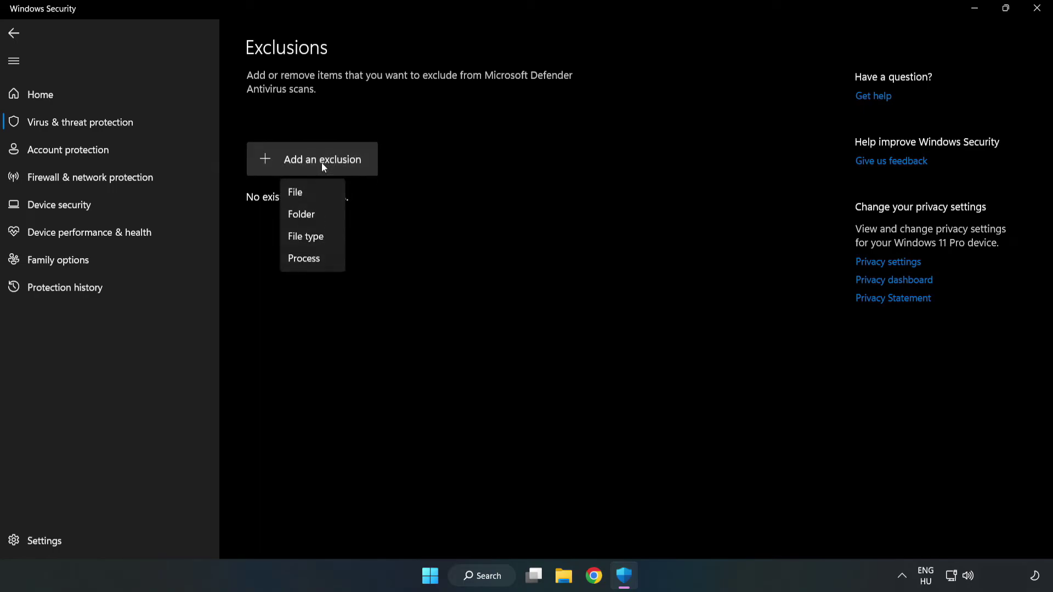
left_click(300, 193)
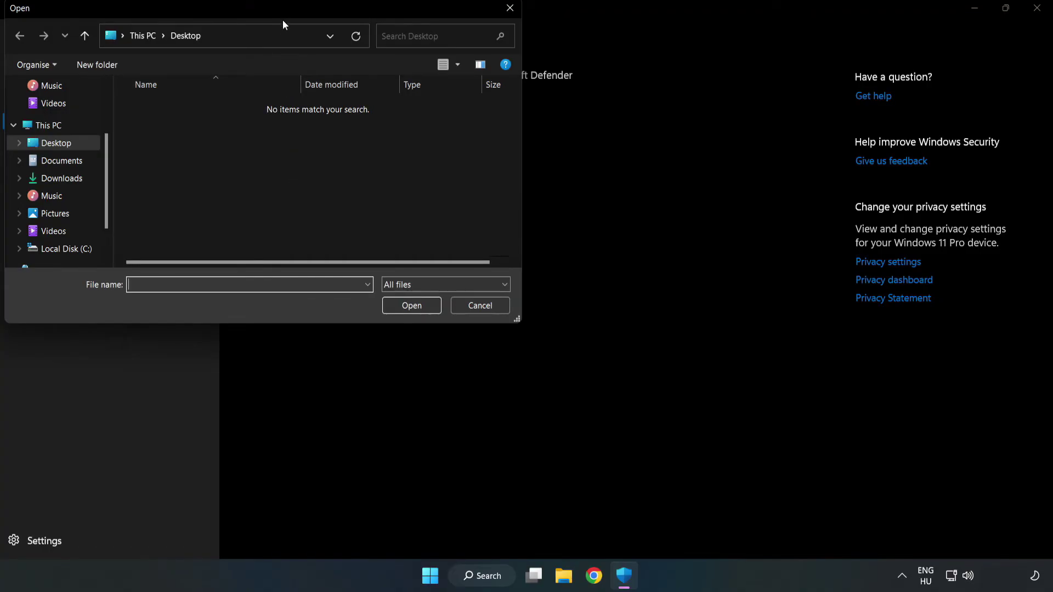
left_click_drag(282, 20, 485, 117)
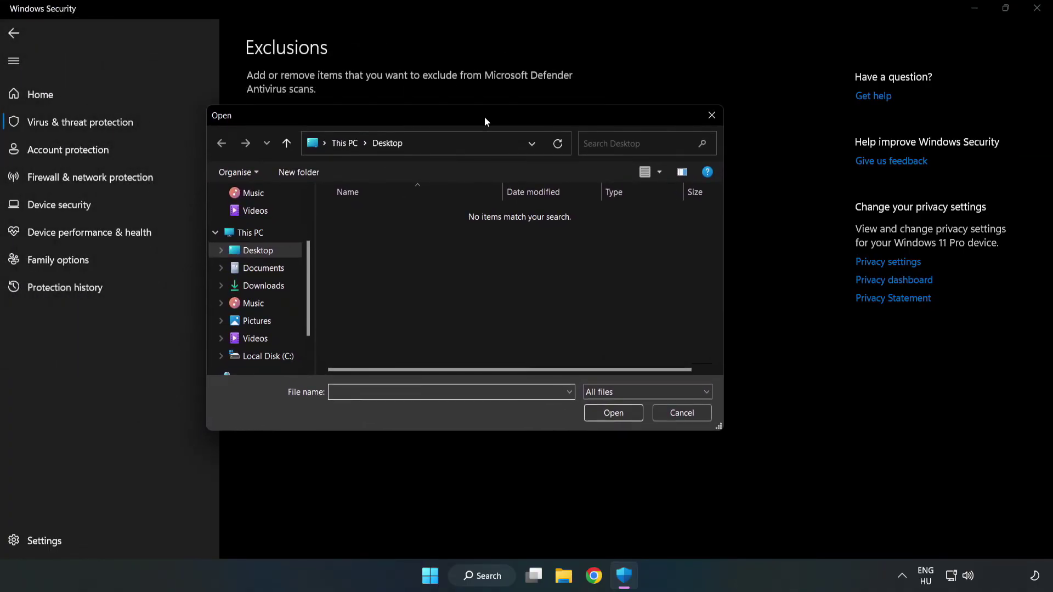
left_click(268, 356)
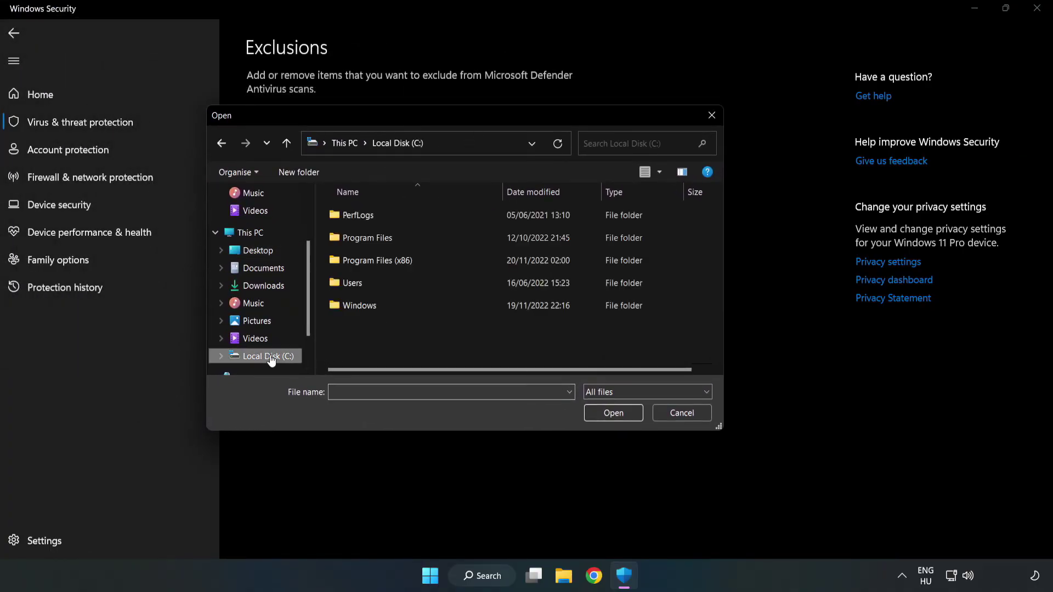
double_click(414, 261)
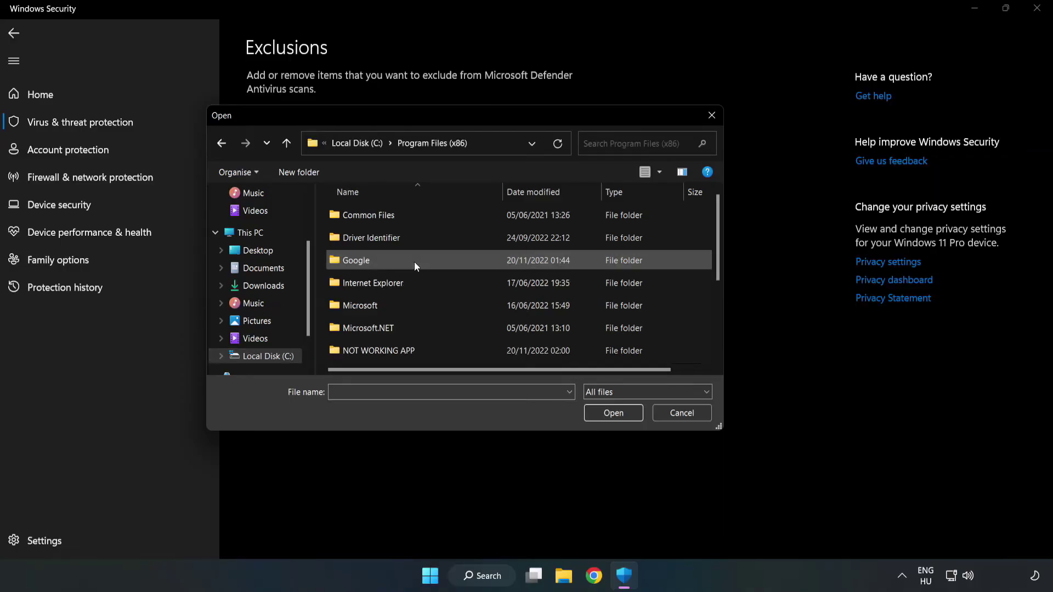
double_click(414, 350)
left_click(371, 216)
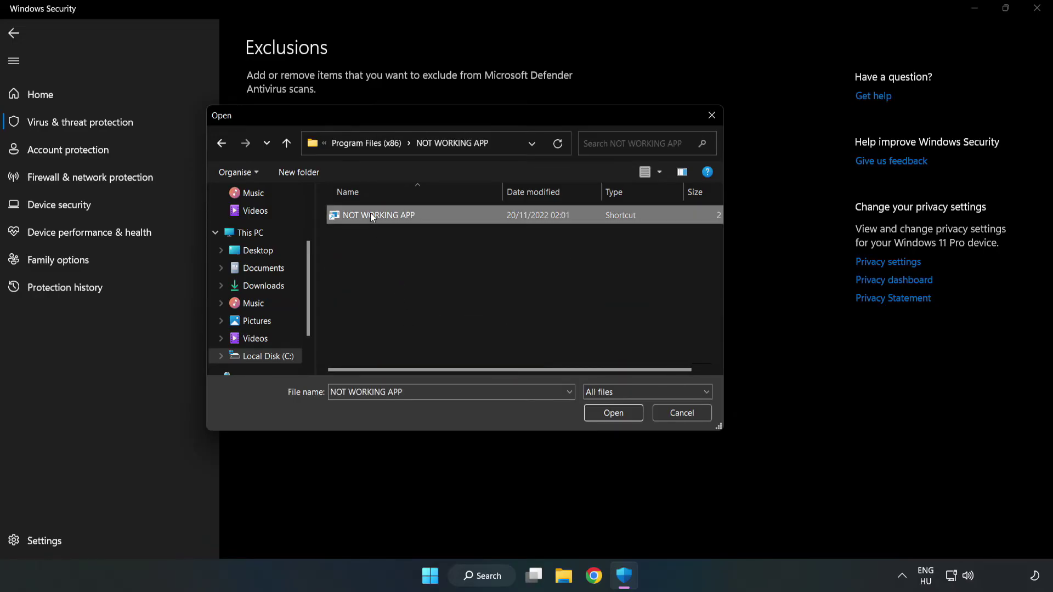
left_click(613, 413)
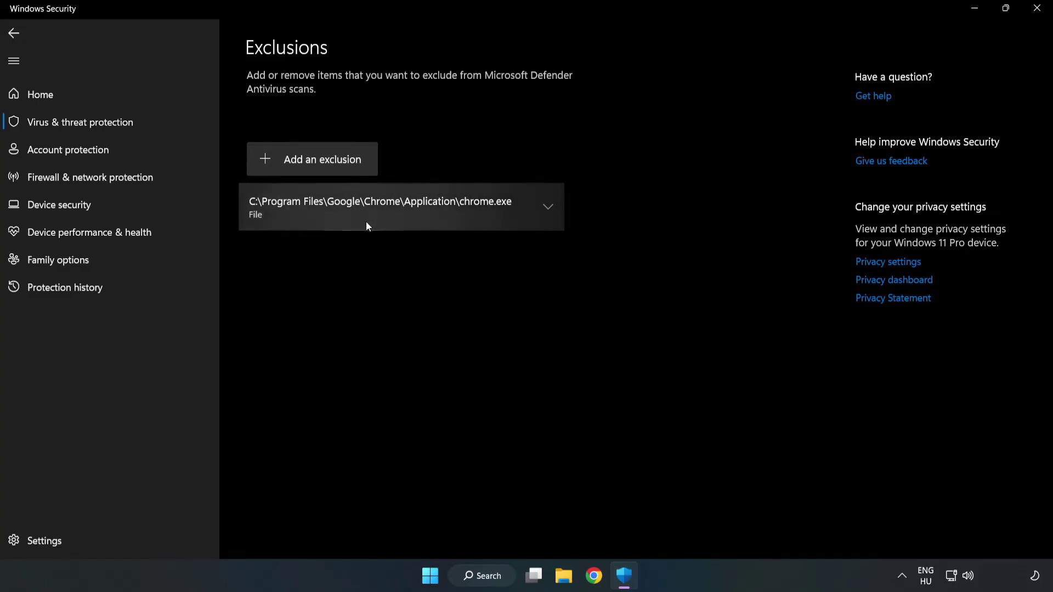
left_click(1035, 14)
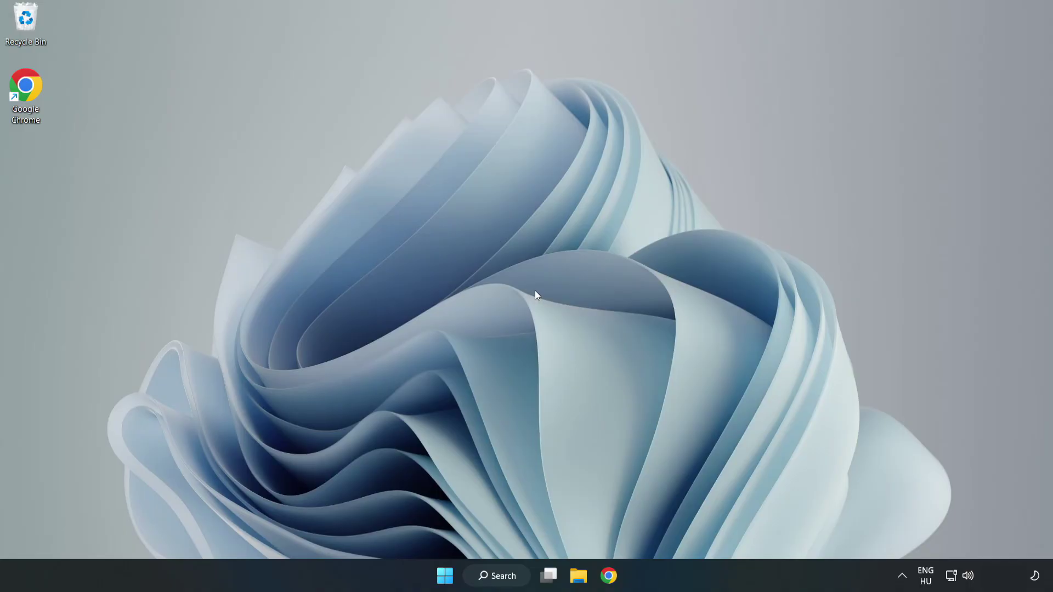
- Show the Start menu's power options: Sleep, Shut down and Restart
left_click(445, 575)
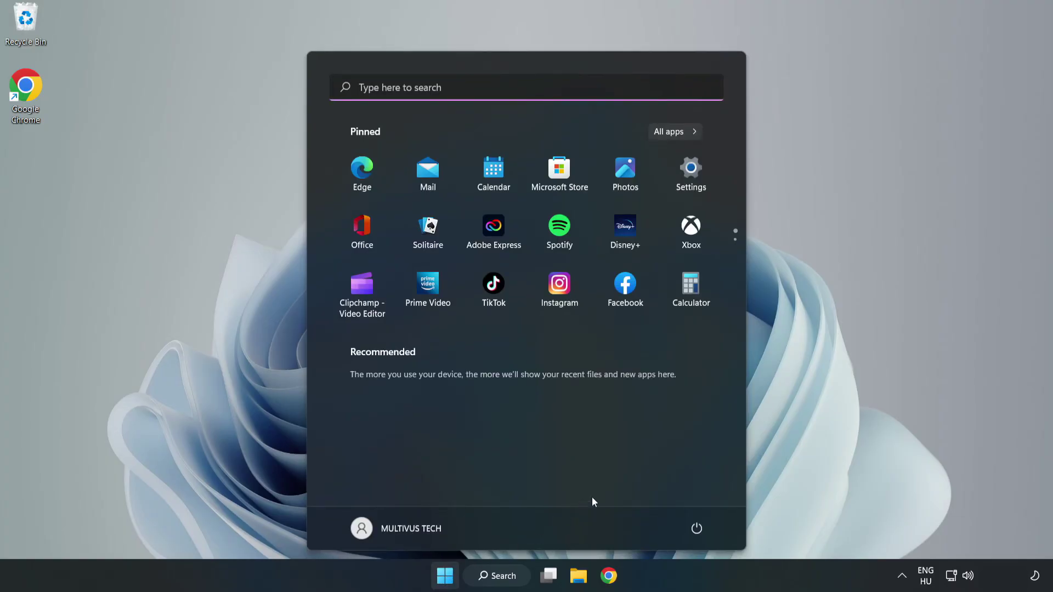
left_click(696, 528)
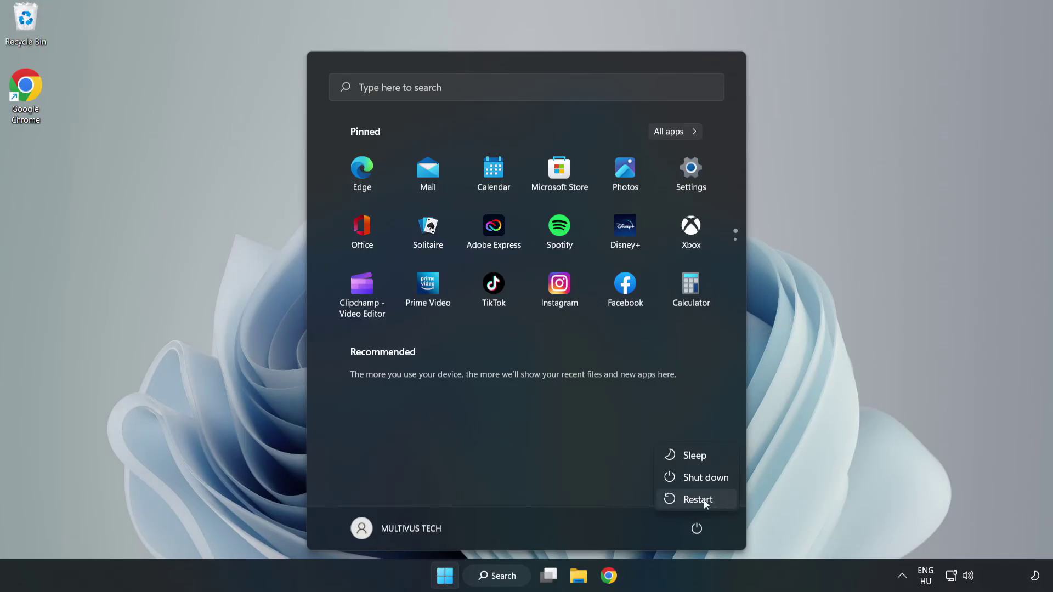